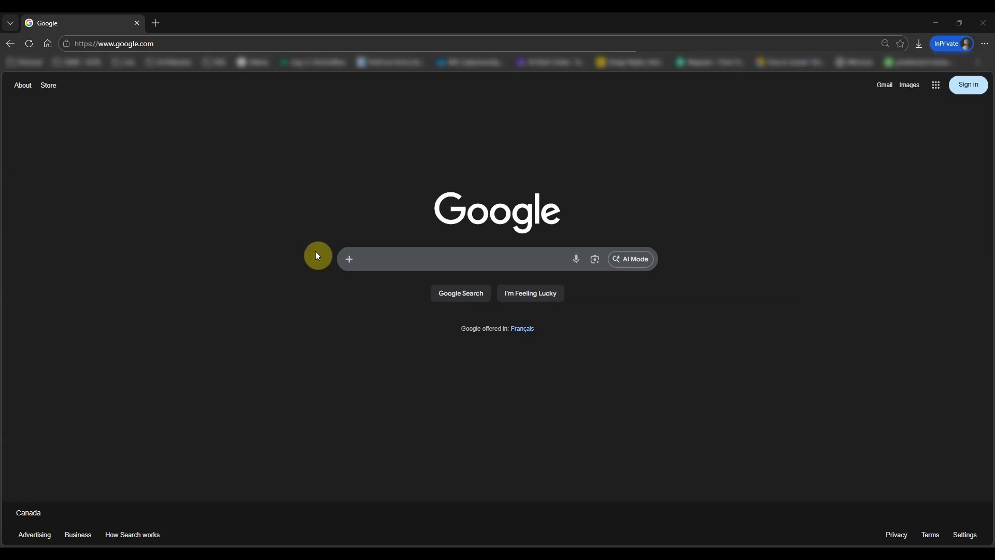
# Search Google for 'azure trial' and open Microsoft's sponsored Azure free account link
pyautogui.click(405, 264)
pyautogui.write('az')
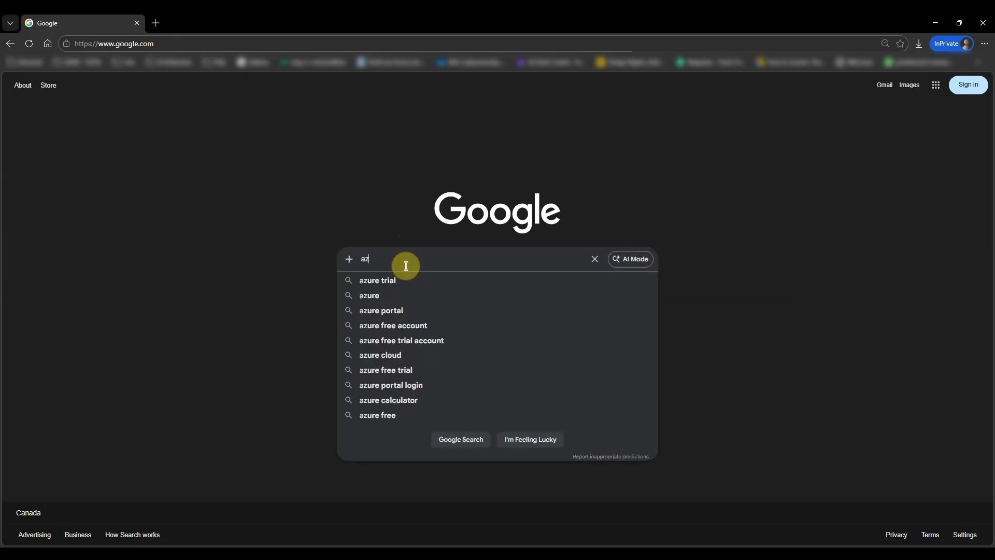
pyautogui.write('ure trial')
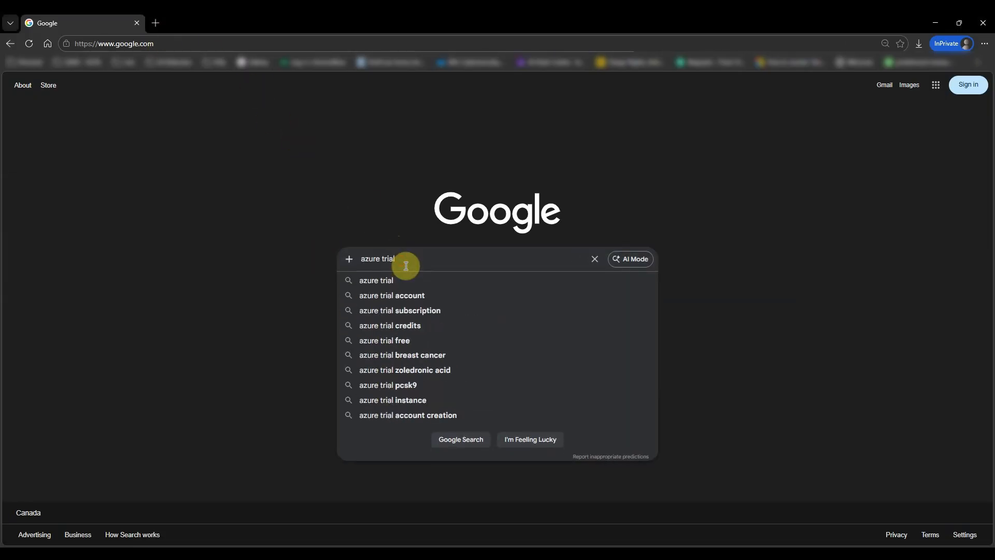
pyautogui.press('Return')
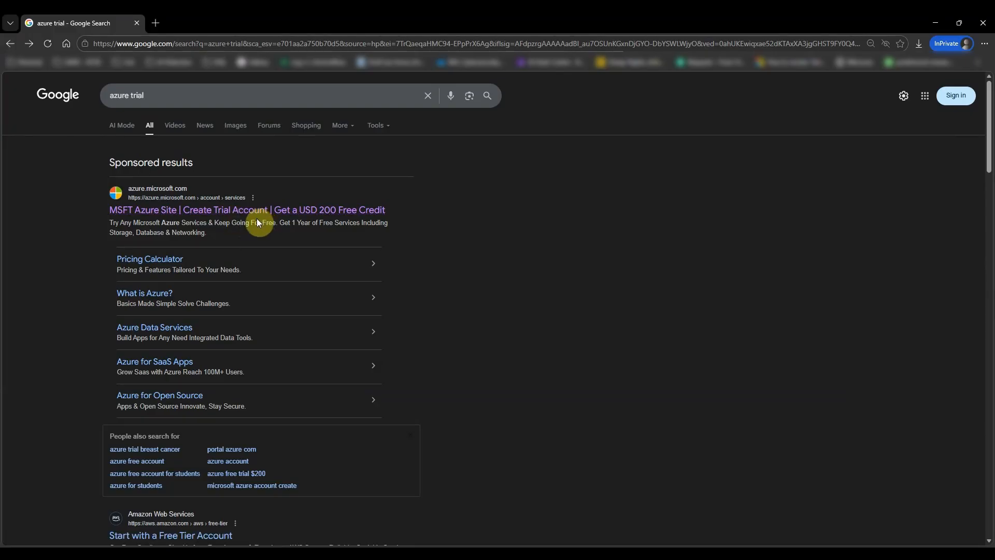
pyautogui.click(245, 211)
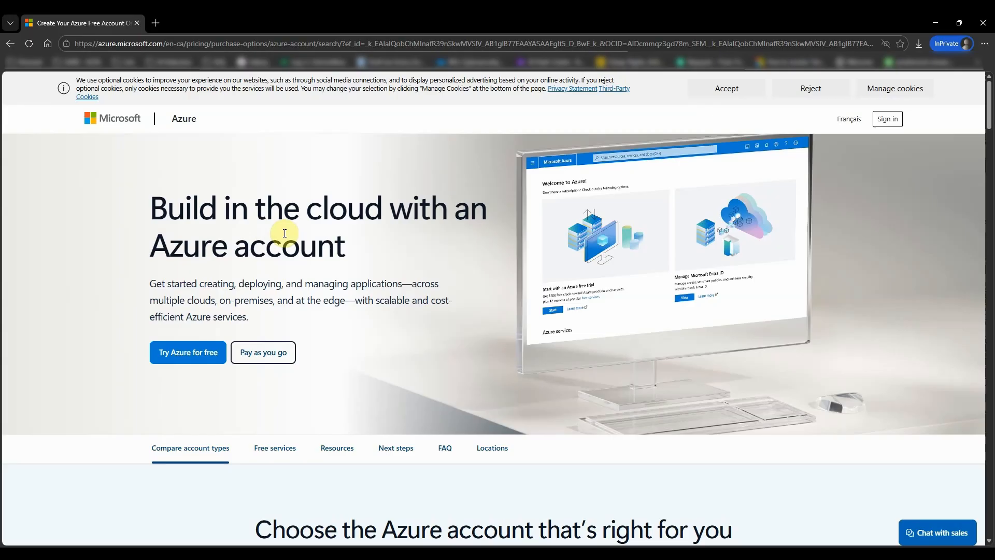
# Choose 'Try Azure for free' to bring up the Microsoft sign-in page
pyautogui.click(190, 357)
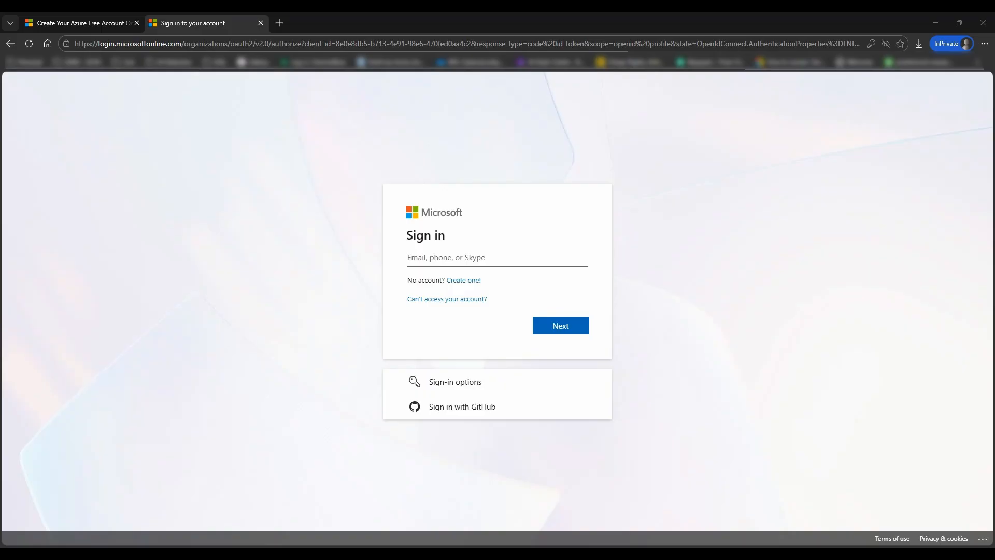
# Hide the favorites bar and sign in with the pasted lab Outlook account e-mail
pyautogui.hotkey('ctrl', 'shift', 'b')
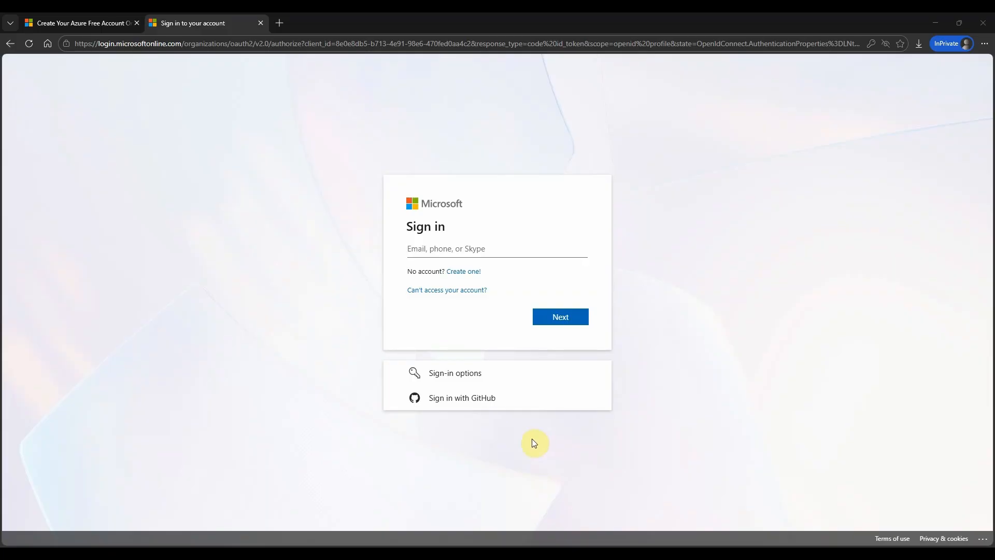
pyautogui.click(458, 250)
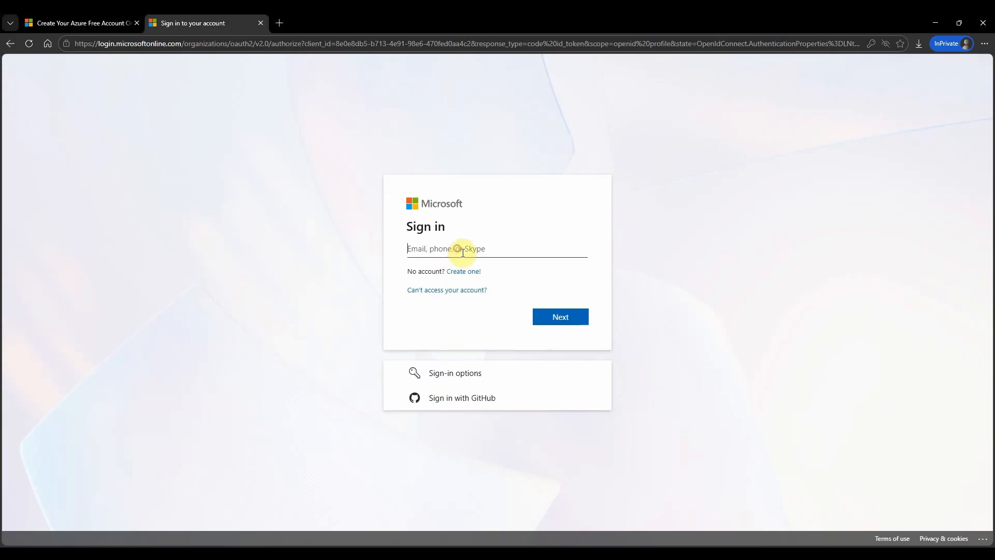
pyautogui.hotkey('ctrl', 'v')
pyautogui.click(559, 323)
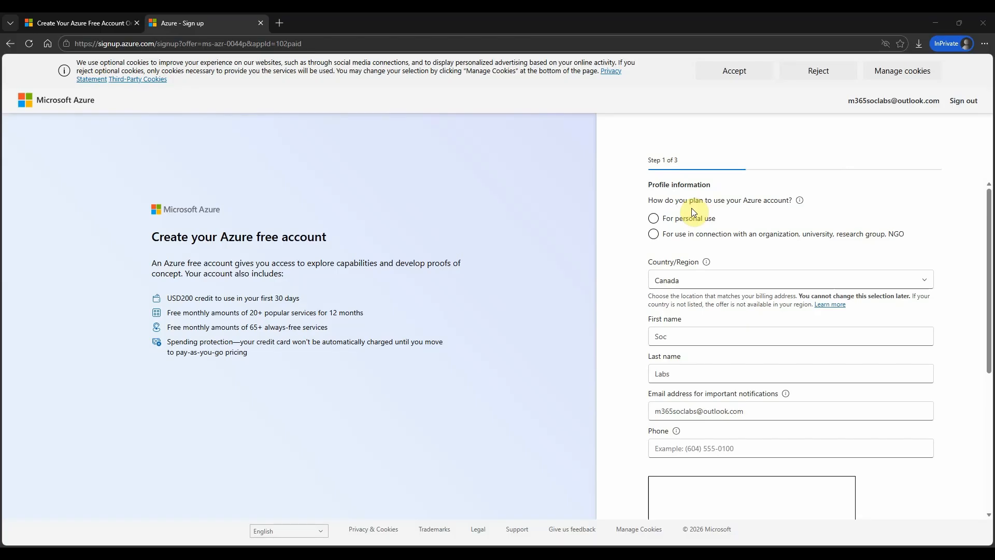
# Mark the account for personal use, enter and verify the phone number, then continue
pyautogui.click(685, 223)
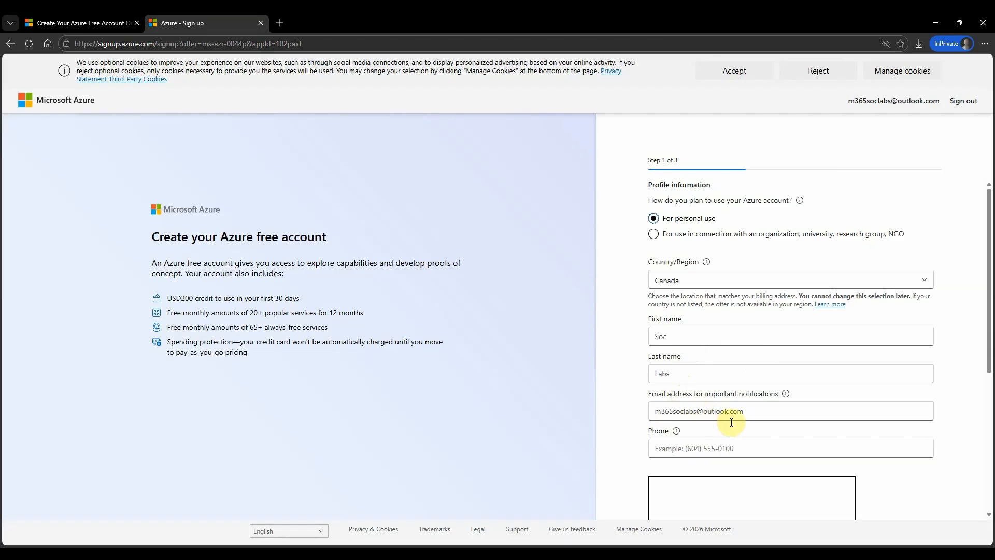
pyautogui.click(705, 426)
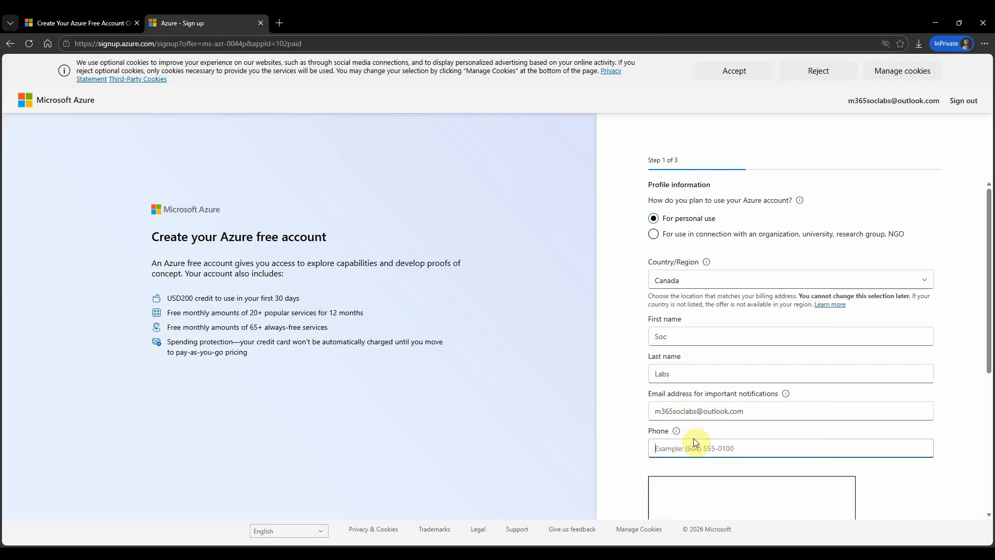
pyautogui.write('4375550100')
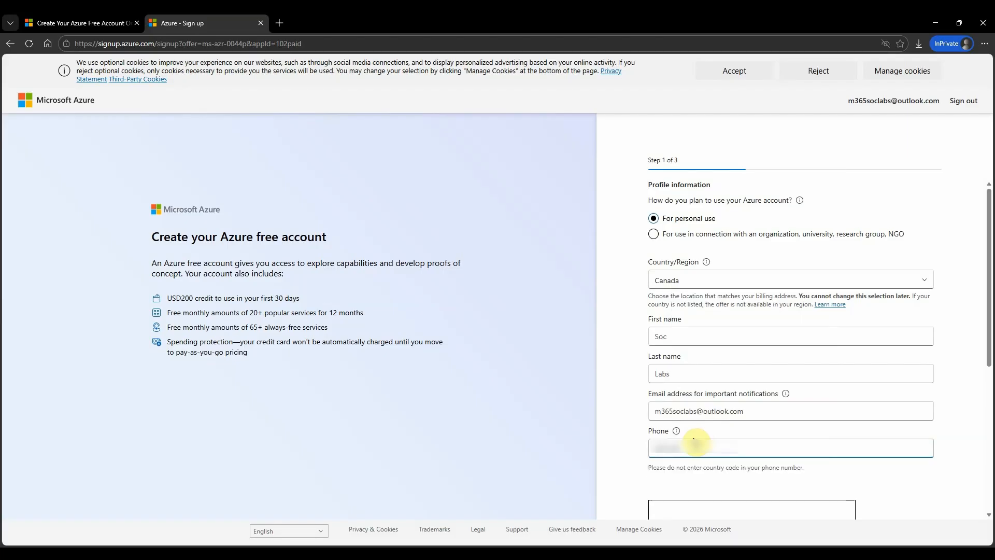
pyautogui.scroll(-4, 736, 446)
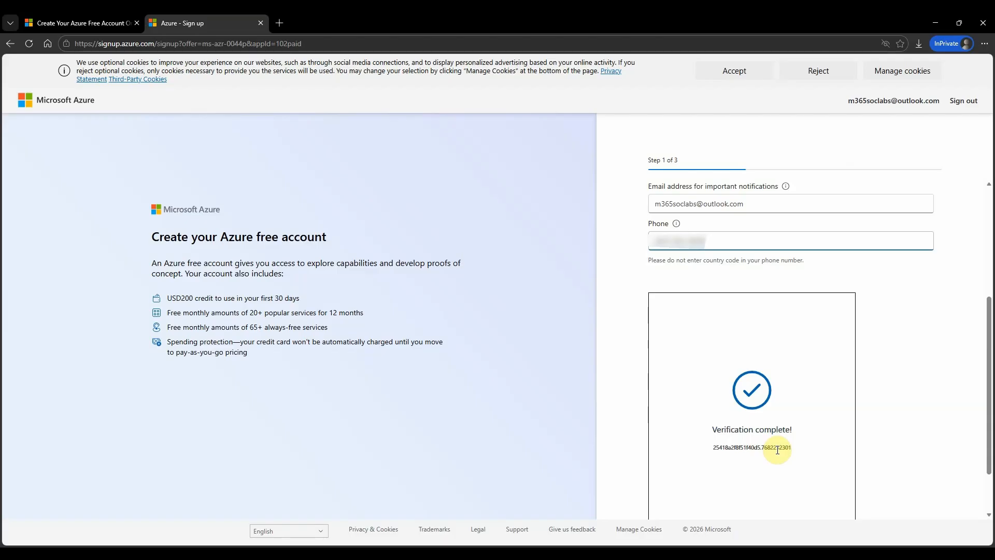
pyautogui.scroll(-1, 840, 461)
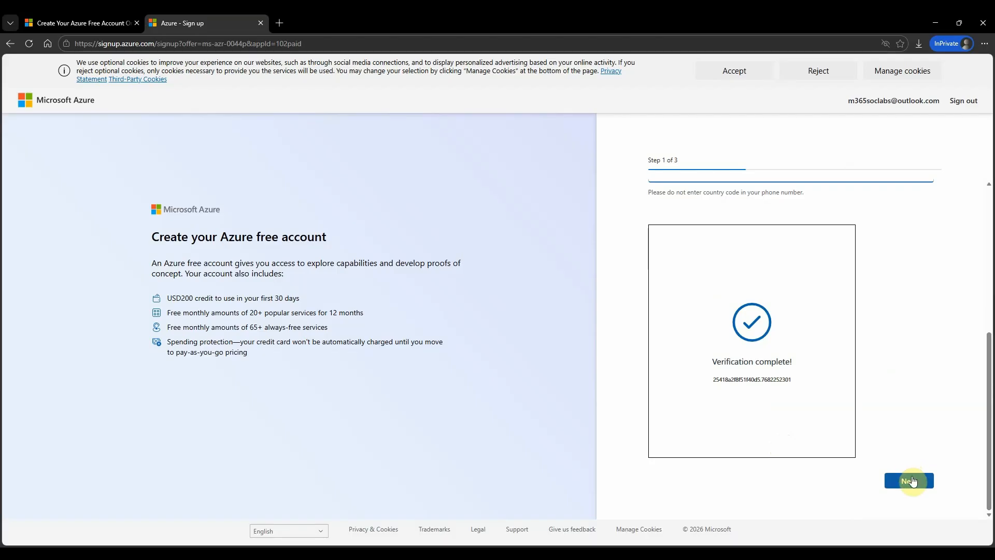
pyautogui.click(913, 482)
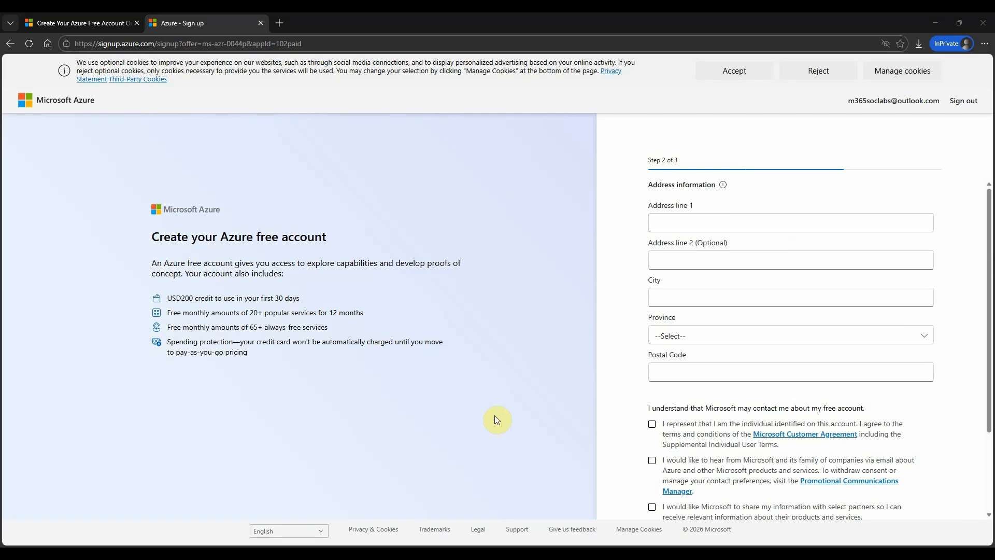
# Enter the street address, city, province and postal code in the address form
pyautogui.click(717, 228)
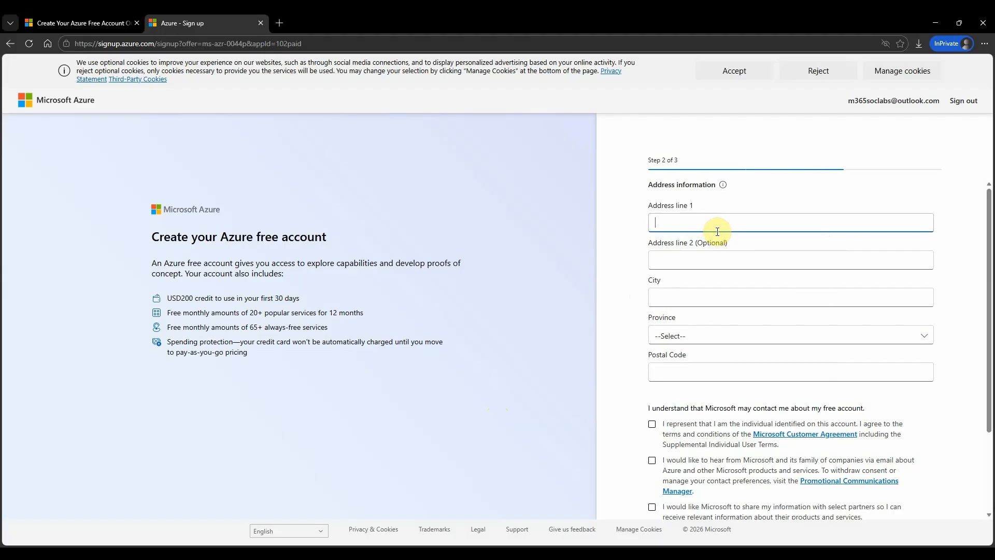
pyautogui.write('123 Main St')
pyautogui.click(698, 296)
pyautogui.write('Toronto')
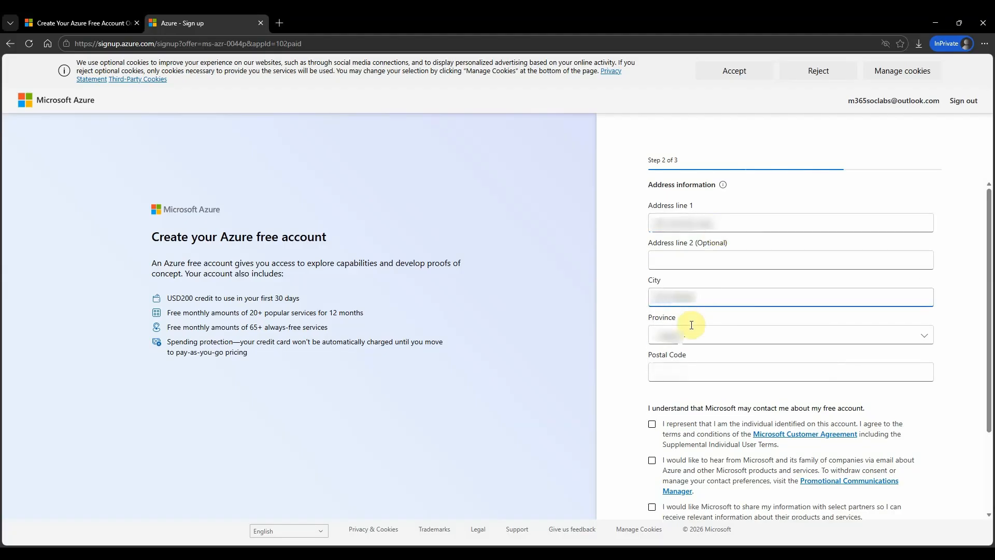
pyautogui.click(691, 333)
pyautogui.click(689, 333)
pyautogui.click(690, 374)
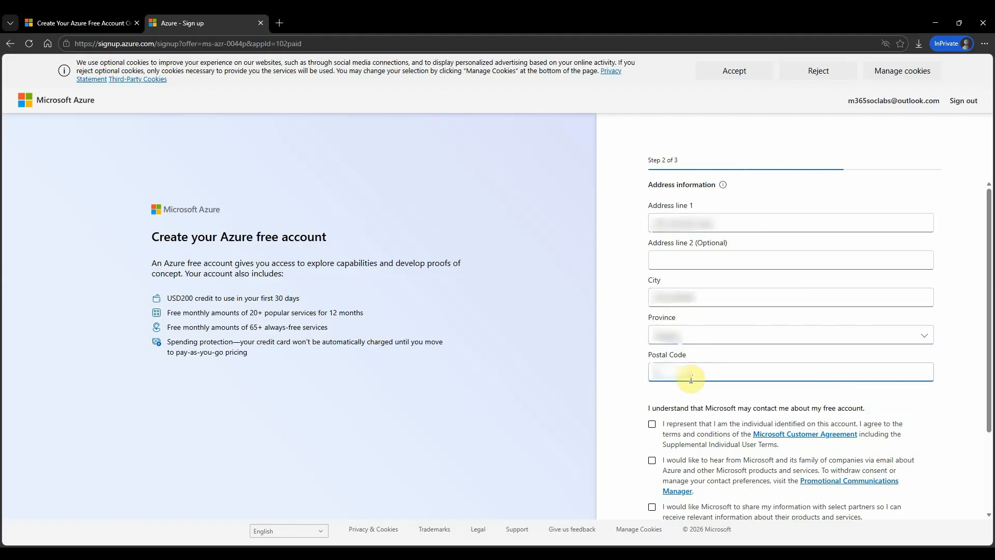
pyautogui.write('M5V 2T6')
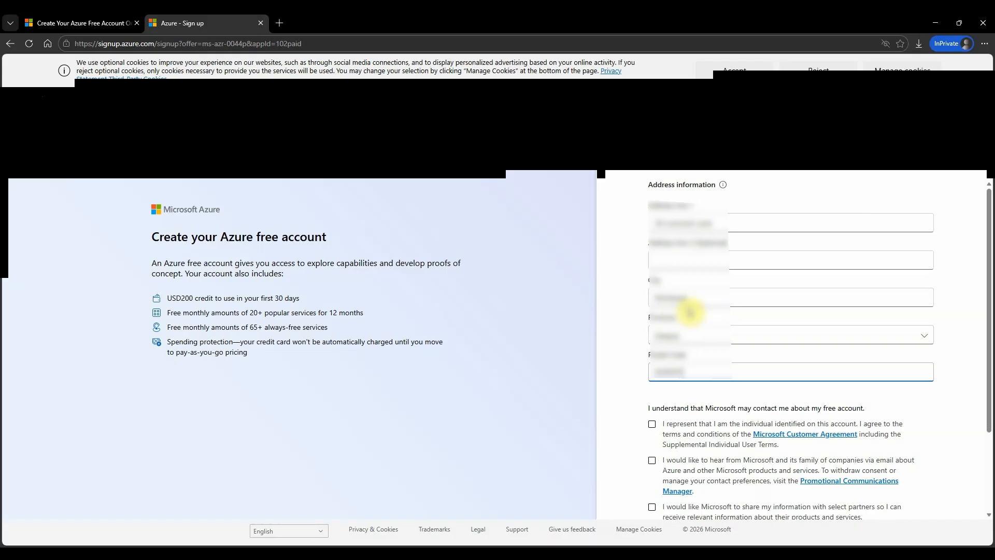
# Accept the Microsoft Customer Agreement and submit the address step
pyautogui.scroll(-2, 774, 309)
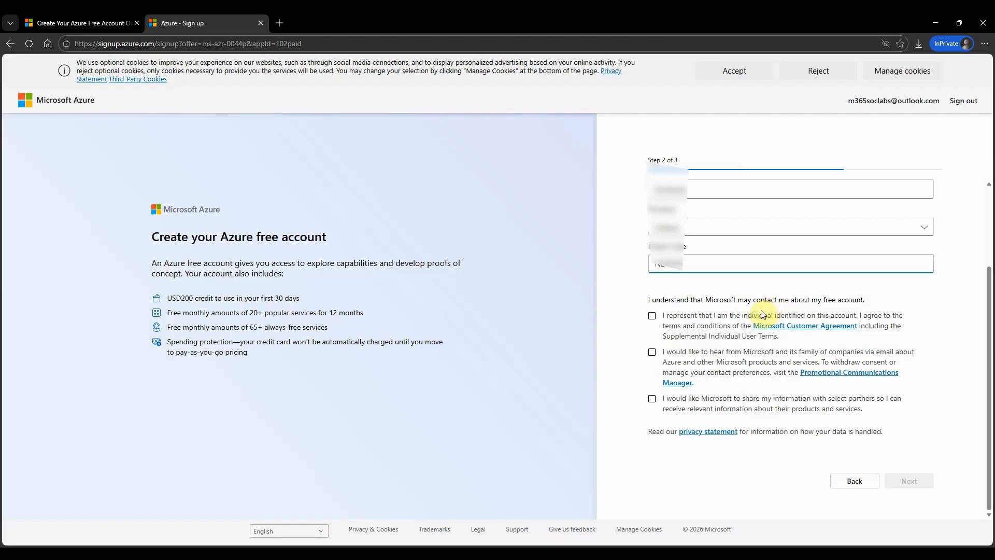
pyautogui.click(652, 316)
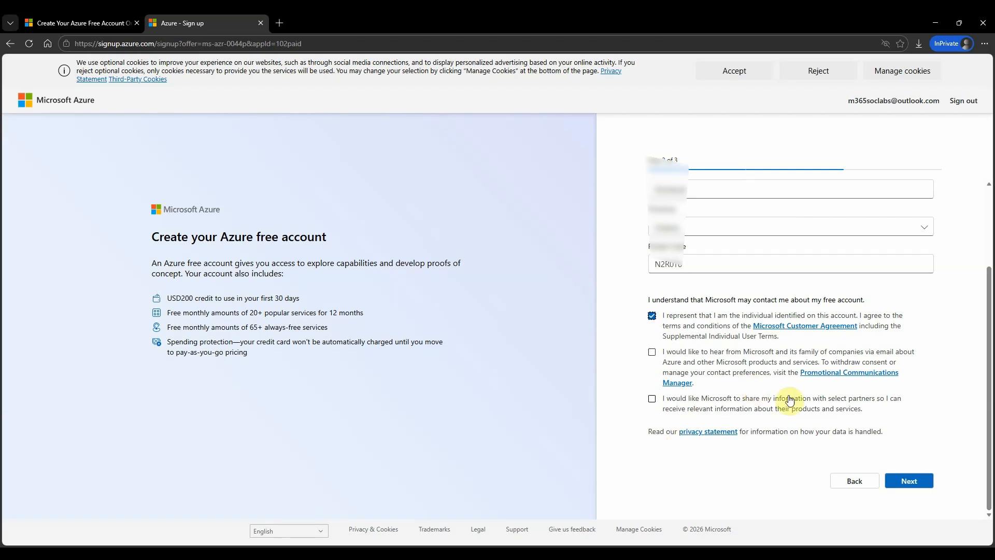
pyautogui.click(920, 483)
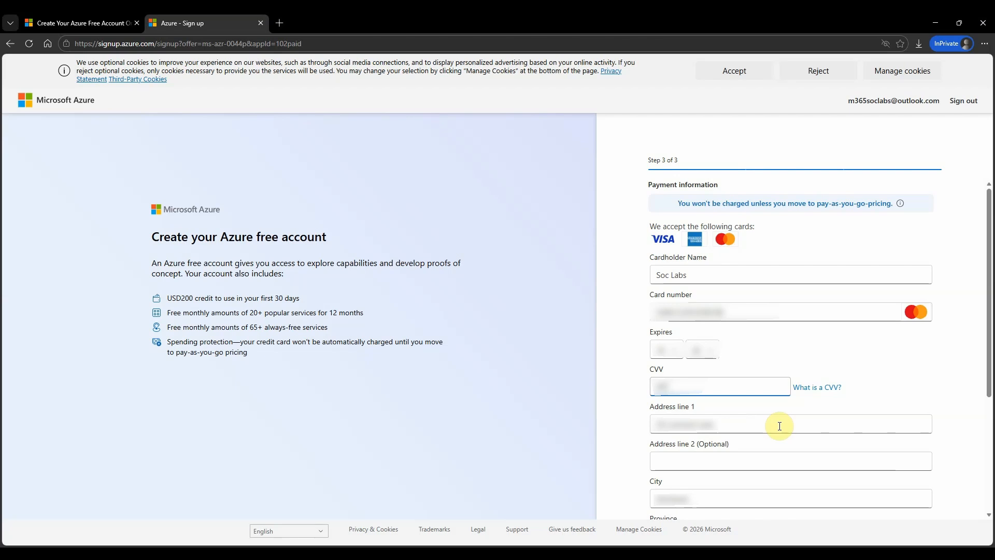
# Submit the payment details to create the free Azure account
pyautogui.scroll(-3, 809, 361)
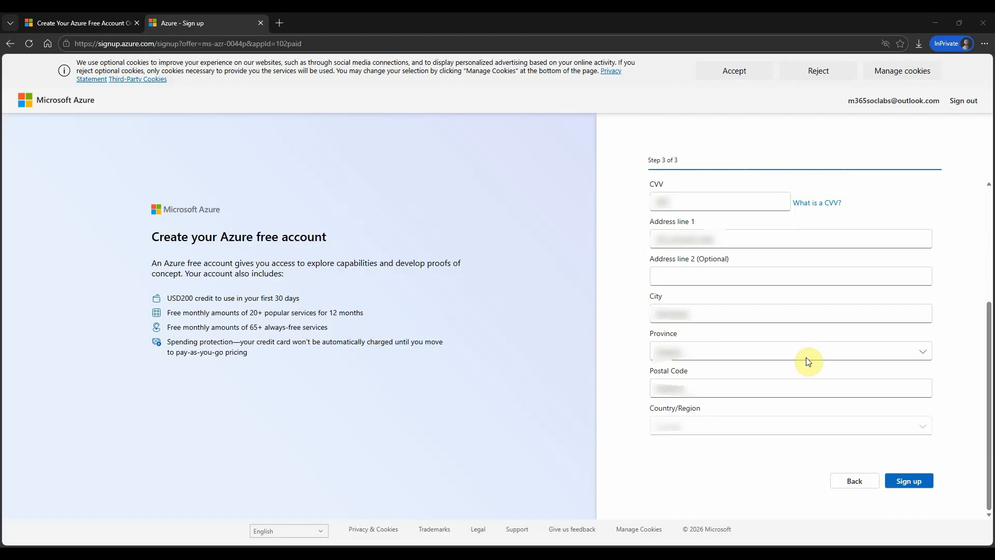
pyautogui.click(912, 484)
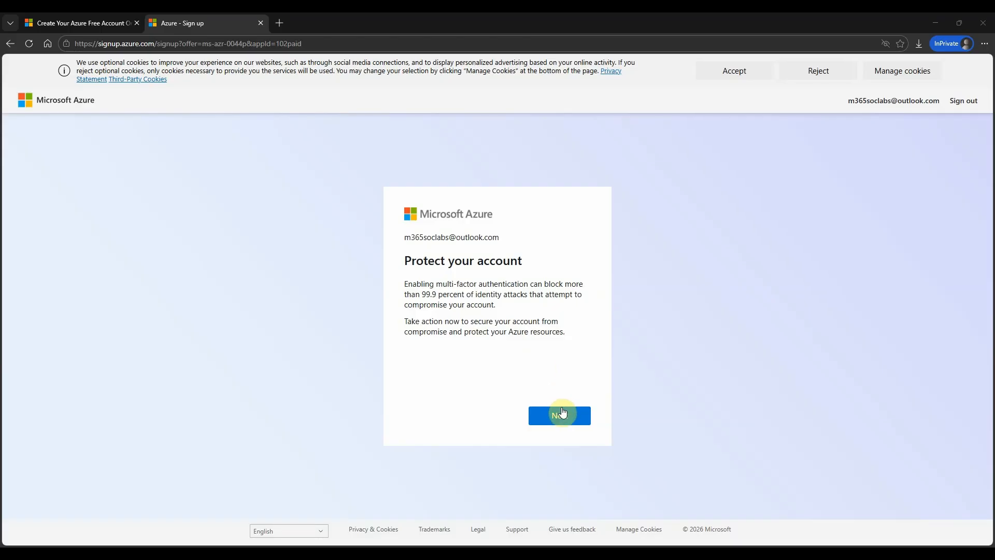
# Continue past the account protection notice and sign in with the account password
pyautogui.click(569, 421)
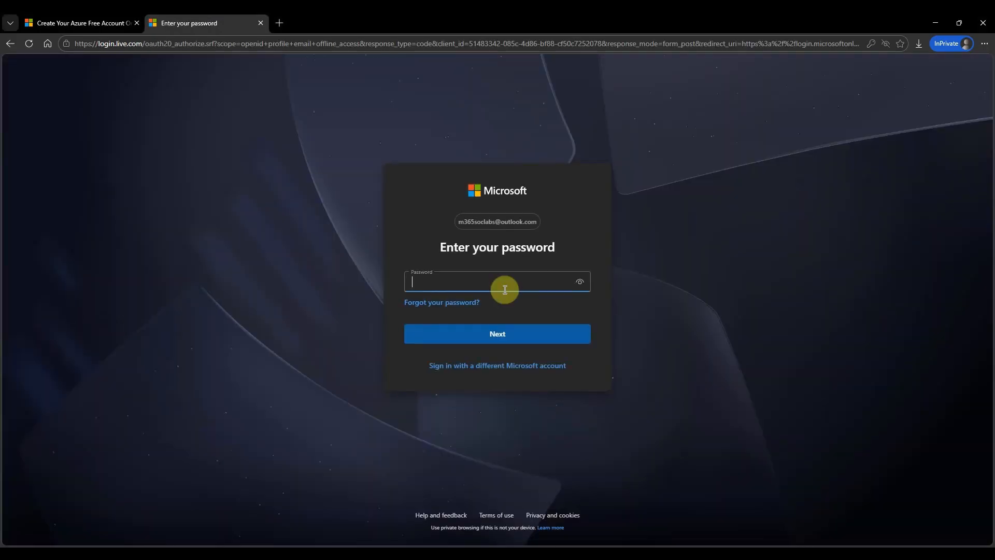
pyautogui.write('•••••••••••••••')
pyautogui.click(514, 333)
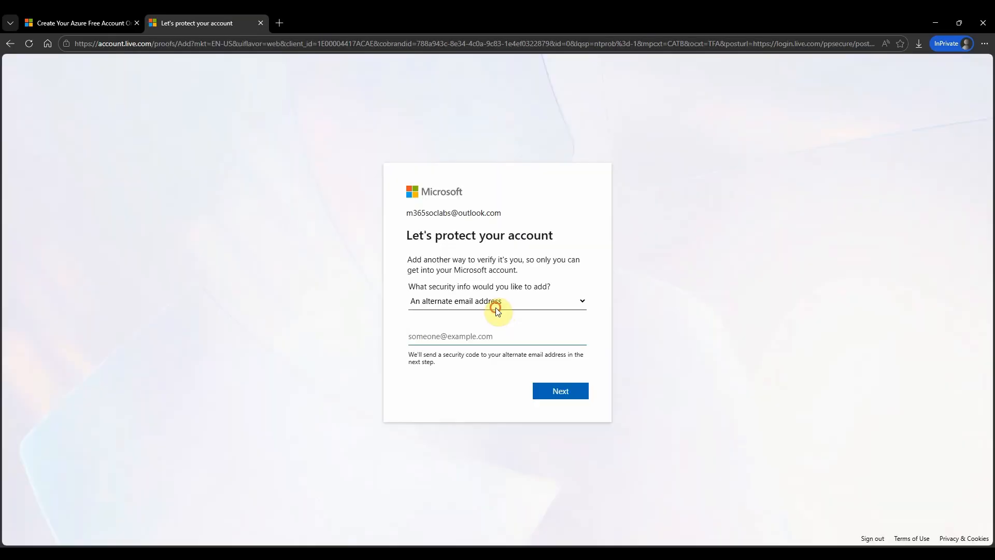
# Add a phone number as security info and begin the robot verification puzzle
pyautogui.click(497, 306)
pyautogui.click(483, 309)
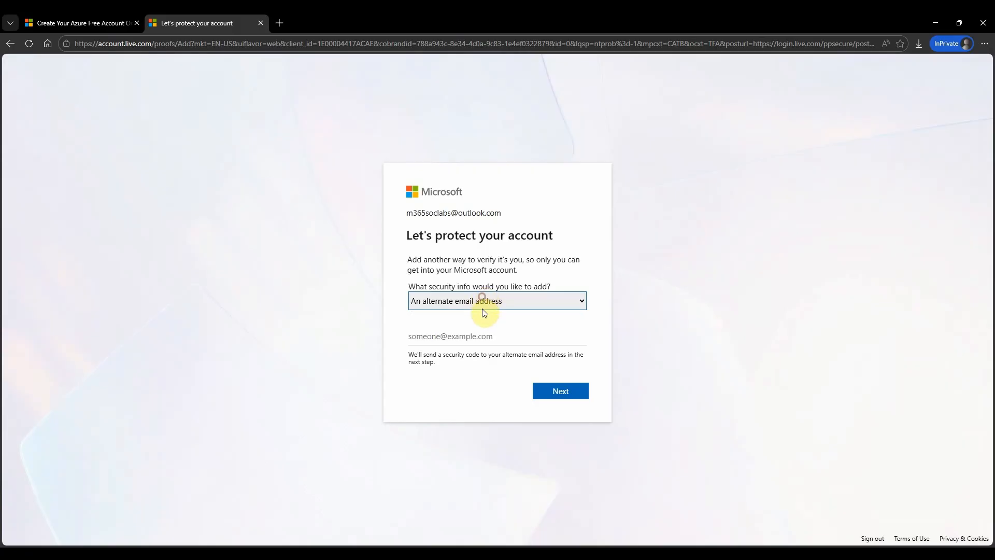
pyautogui.click(490, 302)
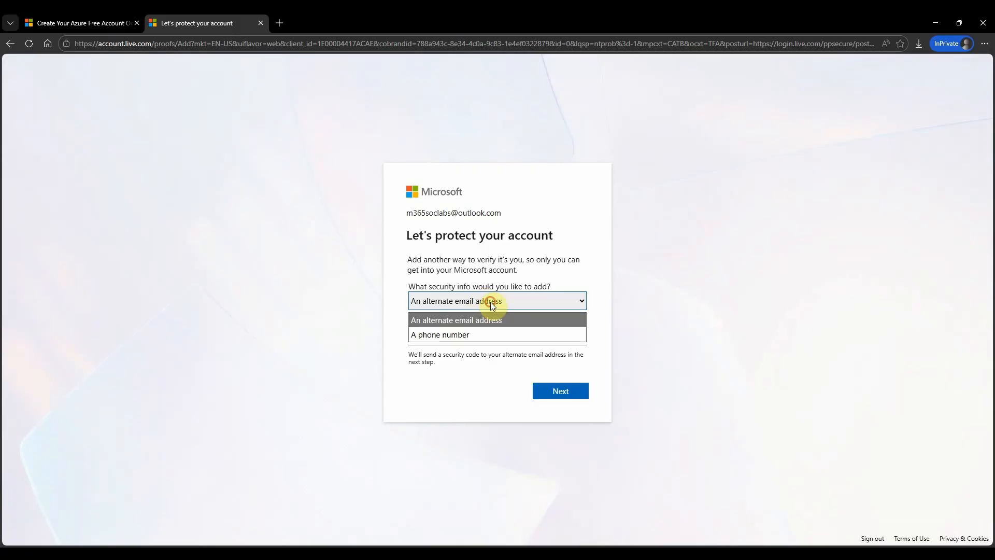
pyautogui.click(469, 334)
pyautogui.click(468, 291)
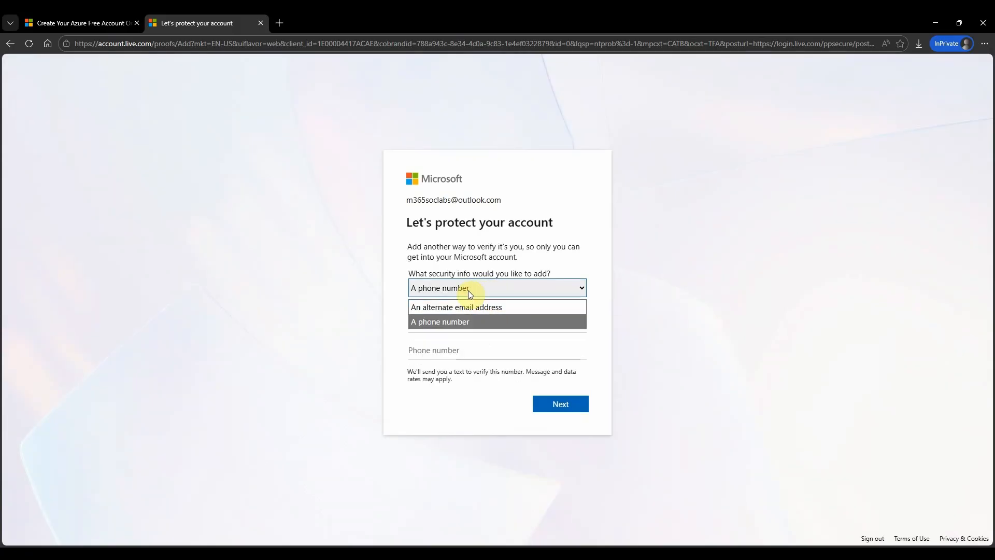
pyautogui.click(467, 322)
pyautogui.click(445, 355)
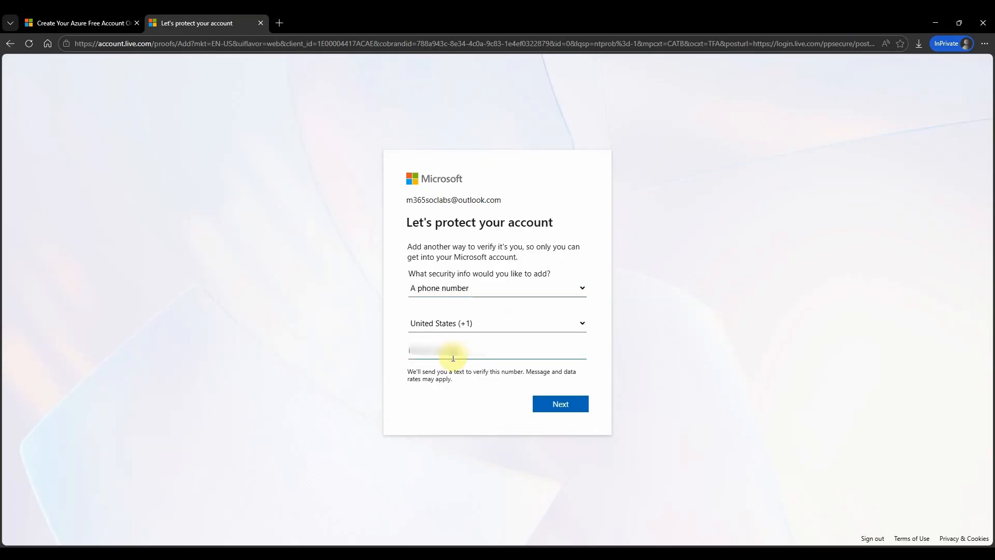
pyautogui.write('4255550100')
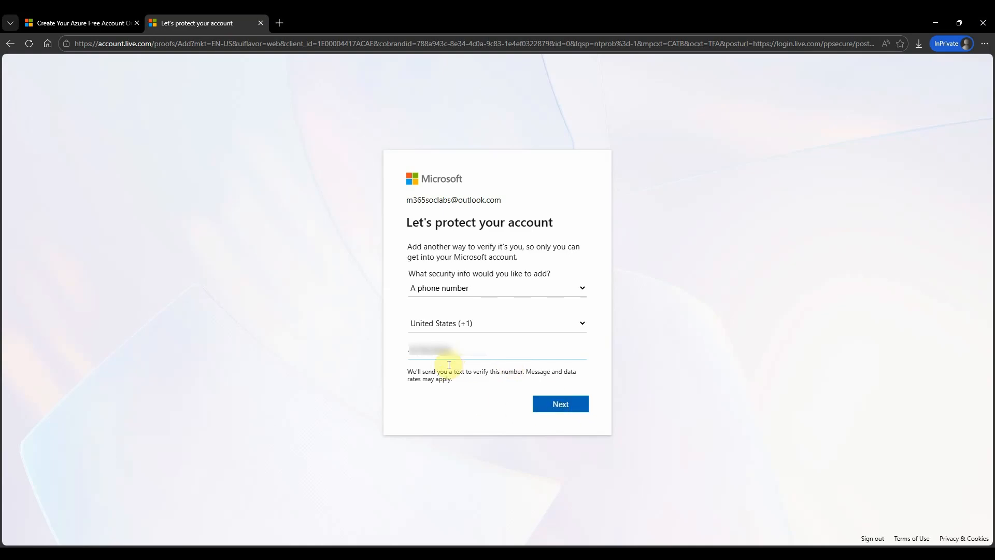
pyautogui.click(557, 408)
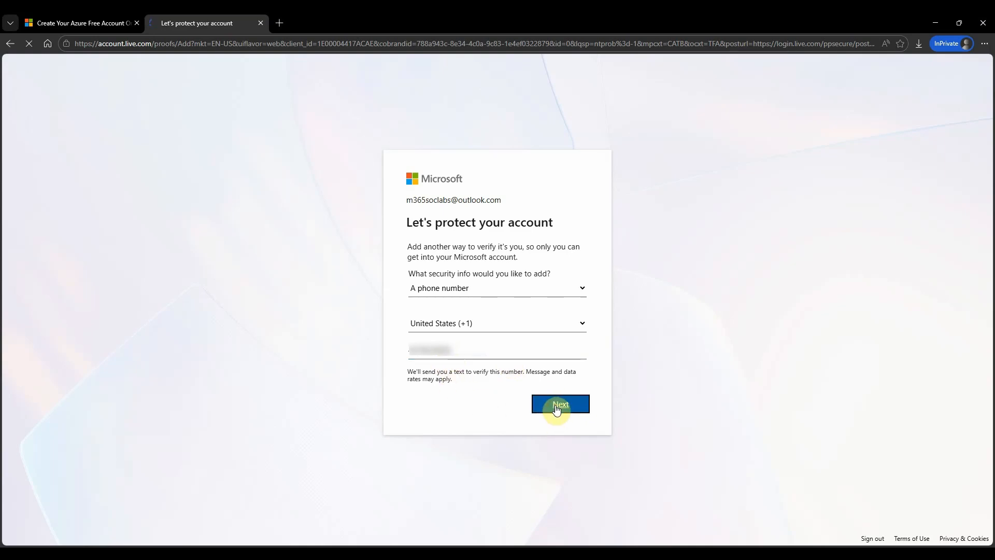
pyautogui.click(542, 333)
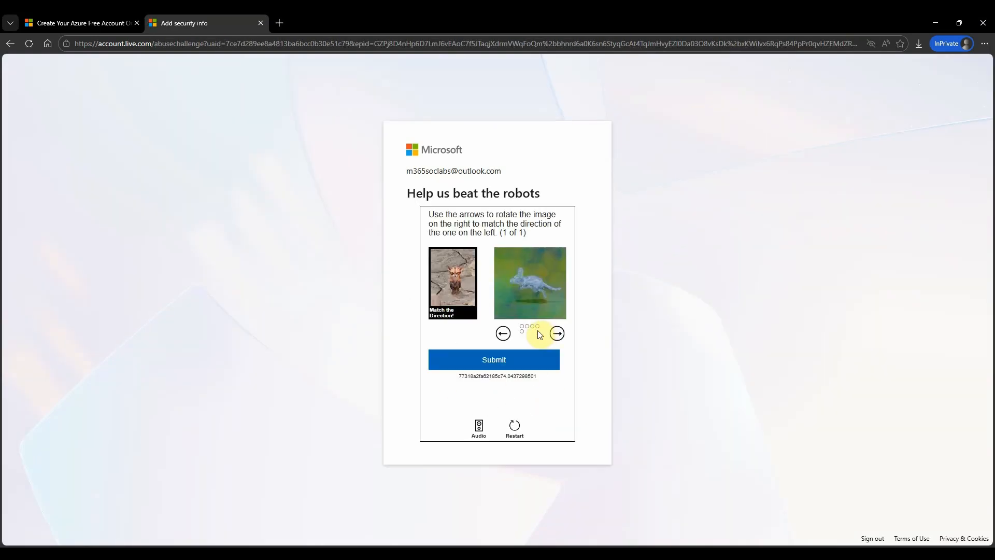
# Rotate the image to pass the robot check, then enter the texted verification code
pyautogui.click(557, 334)
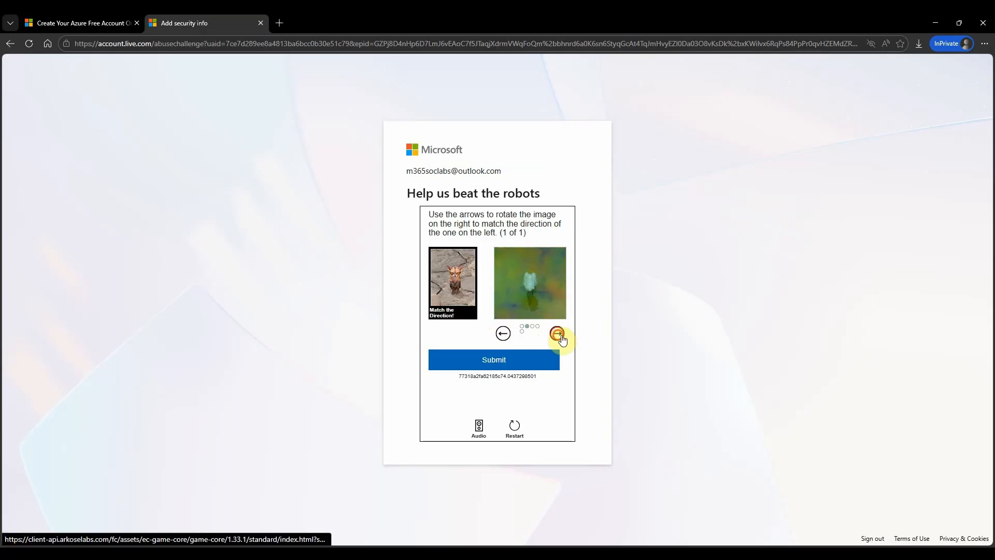
pyautogui.click(503, 365)
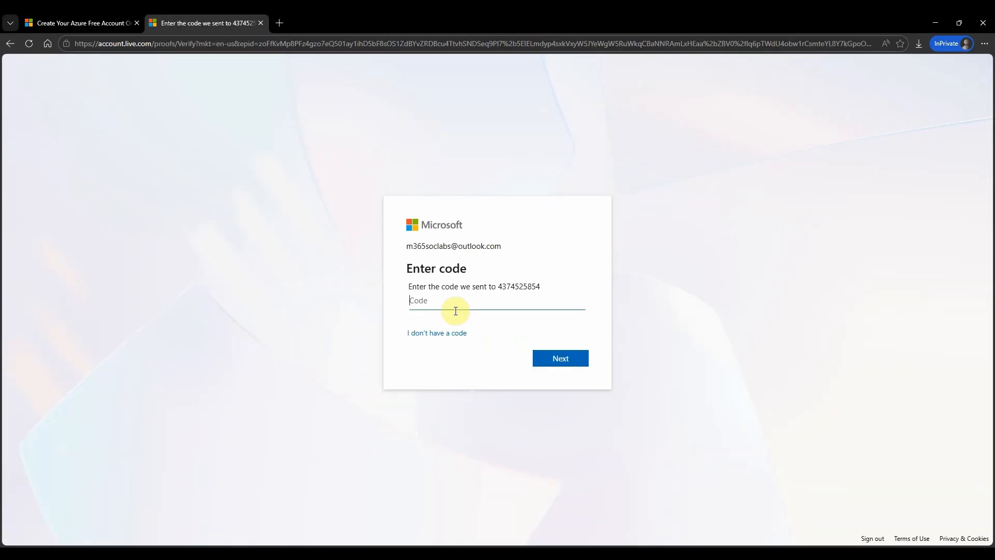
pyautogui.click(562, 360)
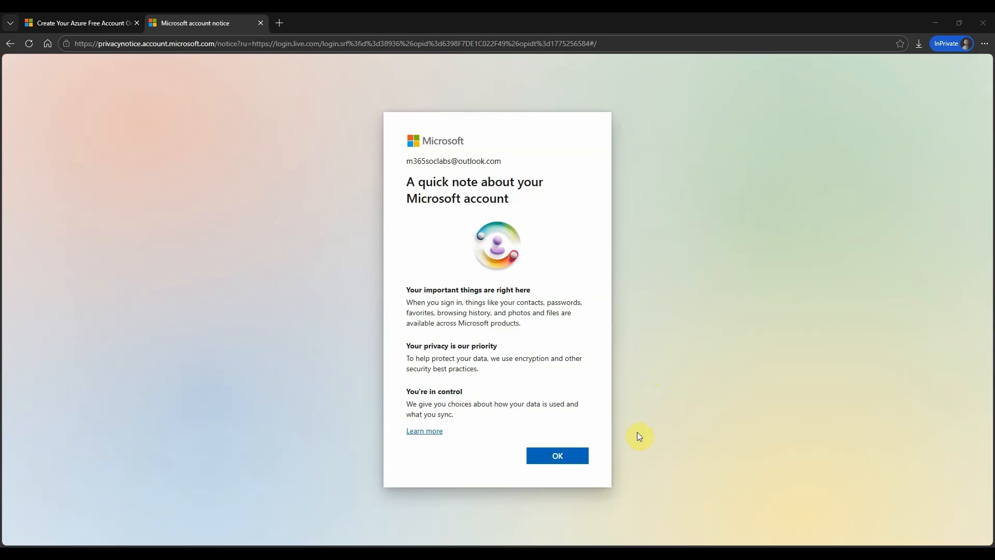
# Acknowledge the account notice, add a recovery e-mail and verify it with the emailed code
pyautogui.click(574, 459)
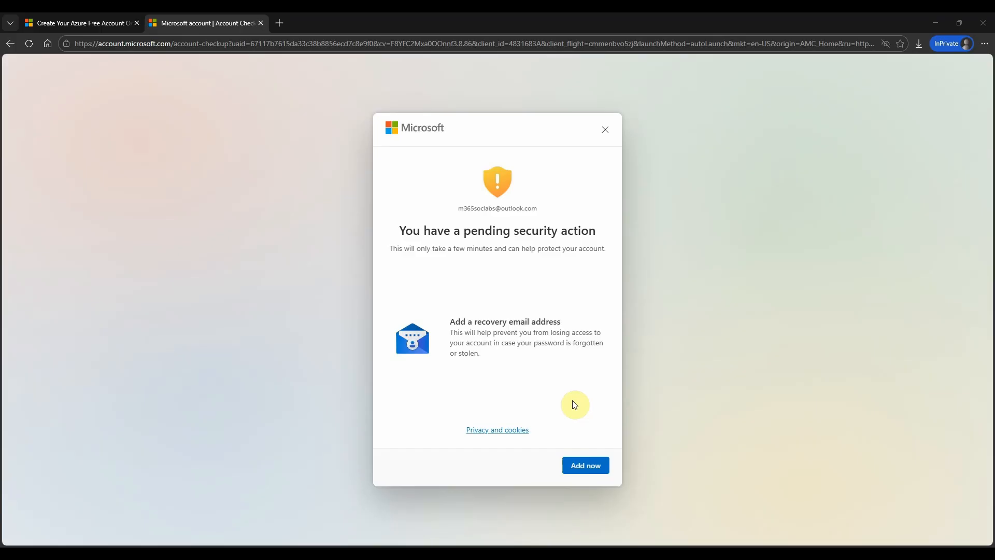
pyautogui.click(594, 471)
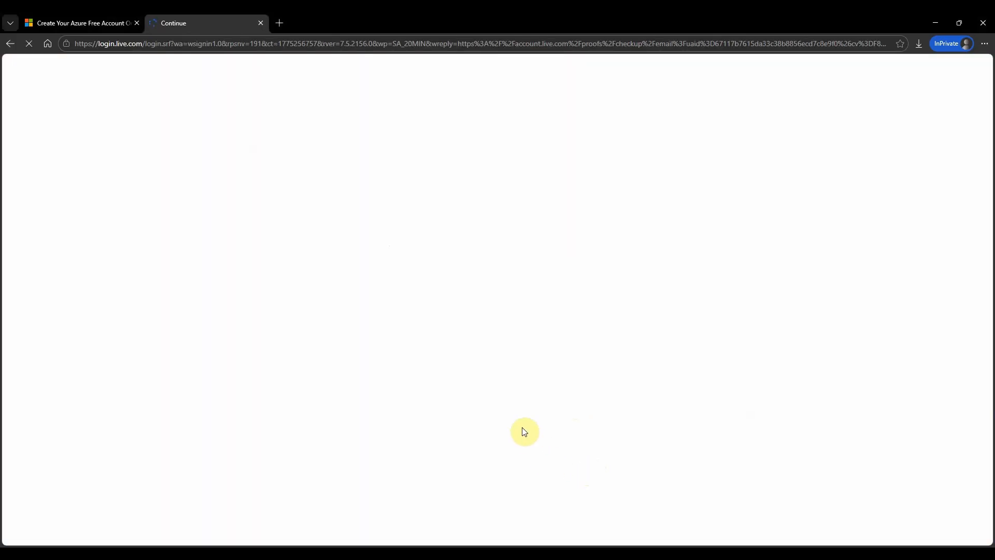
pyautogui.click(469, 357)
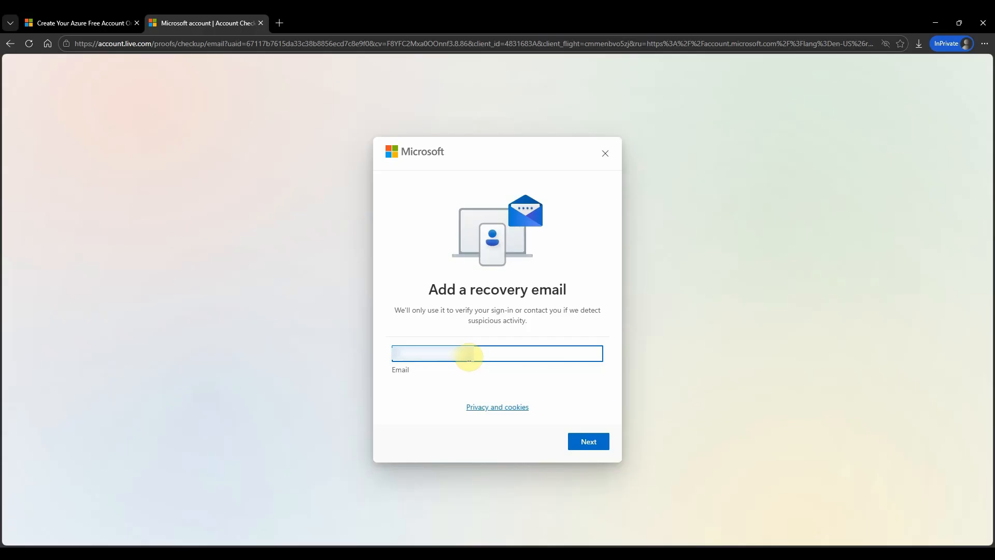
pyautogui.write('abcdefghijklmnop')
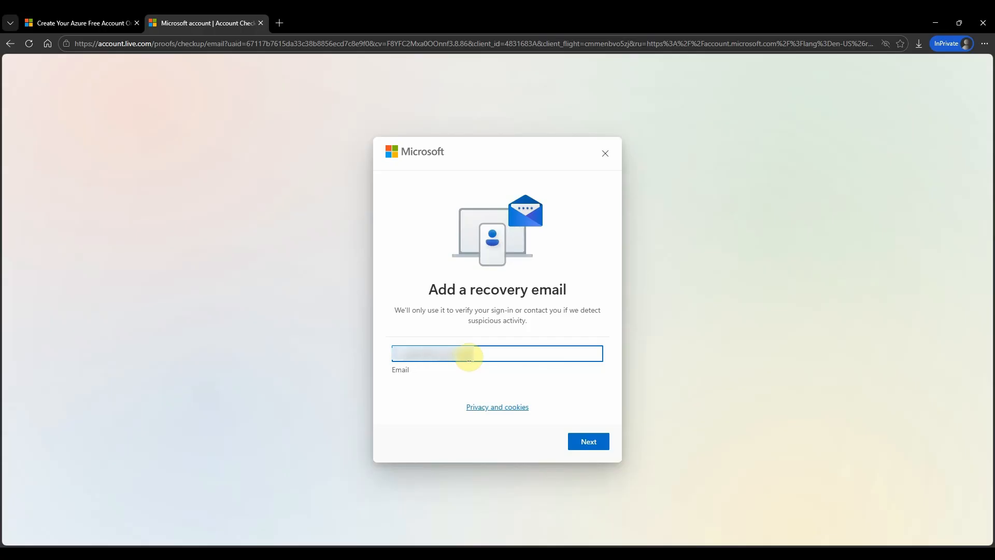
pyautogui.click(589, 444)
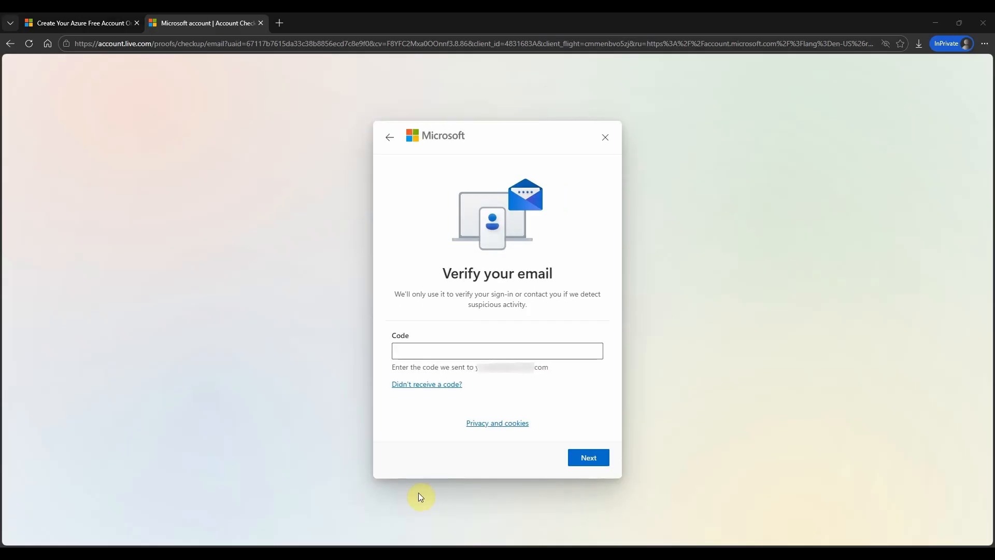
pyautogui.click(430, 353)
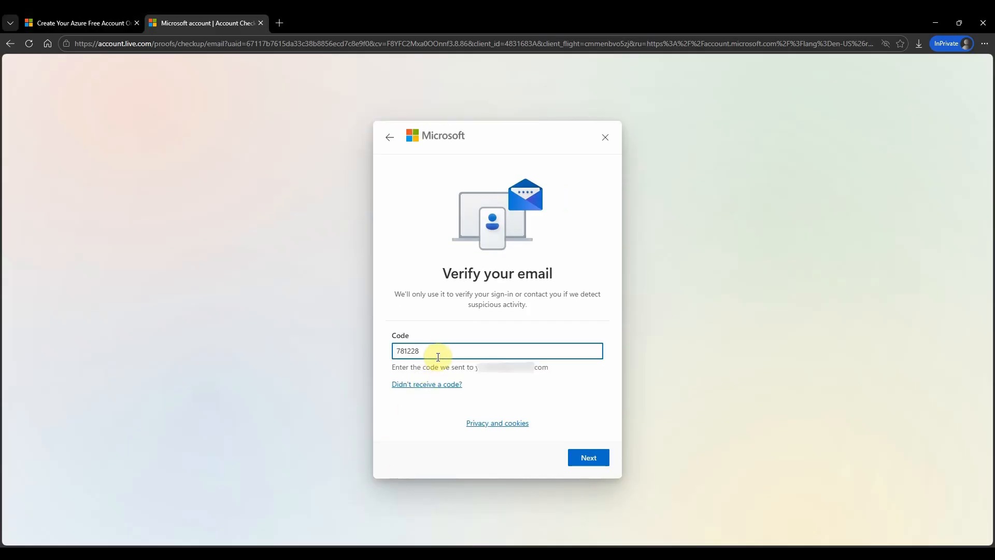
pyautogui.click(589, 458)
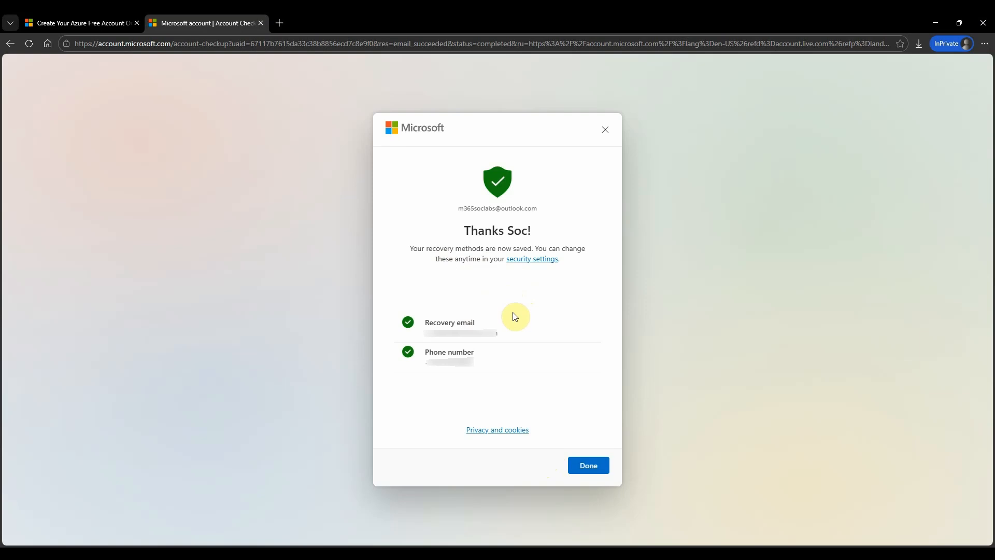
# Finish the security check-up and switch to the 'Home - Microsoft Azure' tab
pyautogui.click(593, 471)
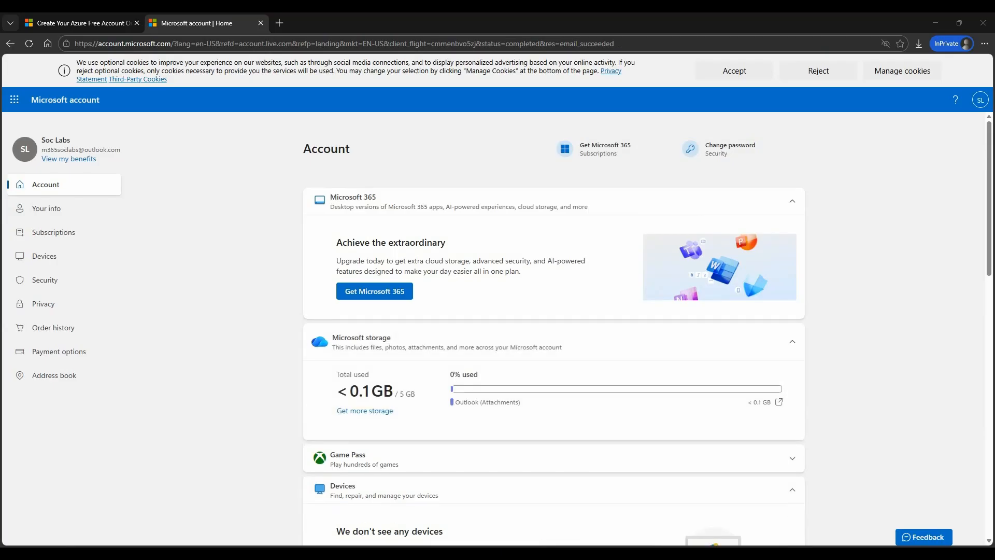
pyautogui.click(778, 407)
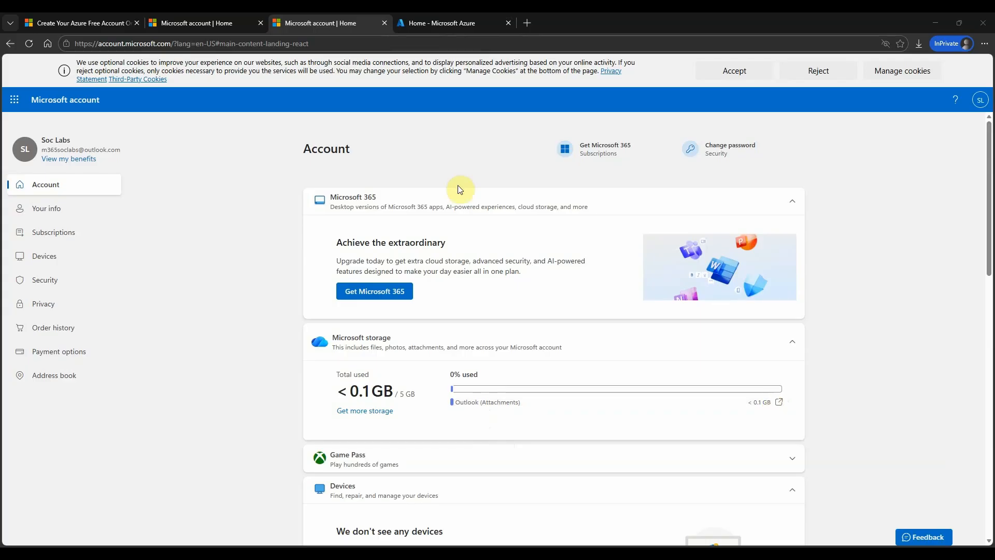
pyautogui.click(453, 24)
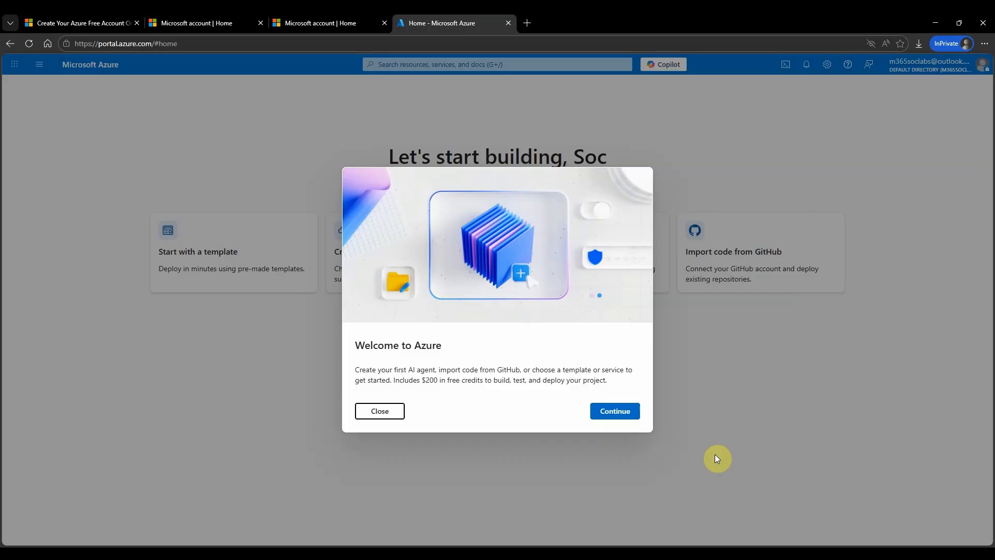
# Continue past the Welcome to Azure message to reach the 'Let's start building' home page
pyautogui.click(622, 411)
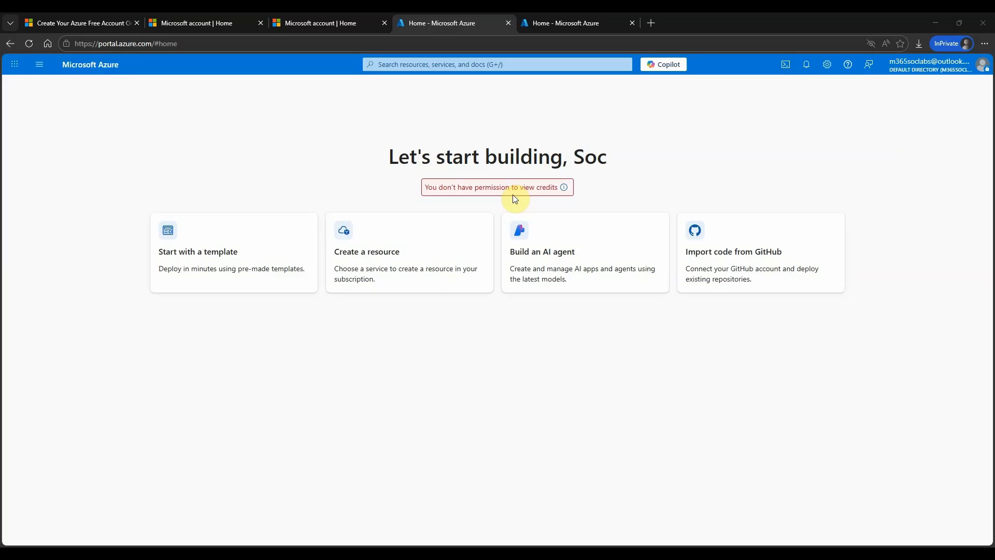
# Close the duplicate Home - Microsoft Azure browser tab with Ctrl+W
pyautogui.hotkey('ctrl', 'w')
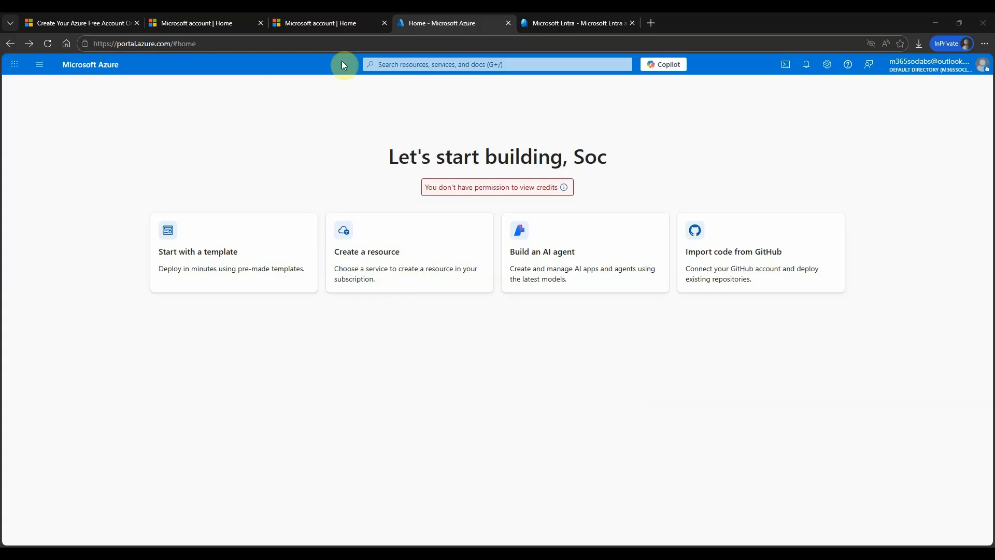
# In the Microsoft Entra tab, show the Default Directory users list
pyautogui.click(546, 22)
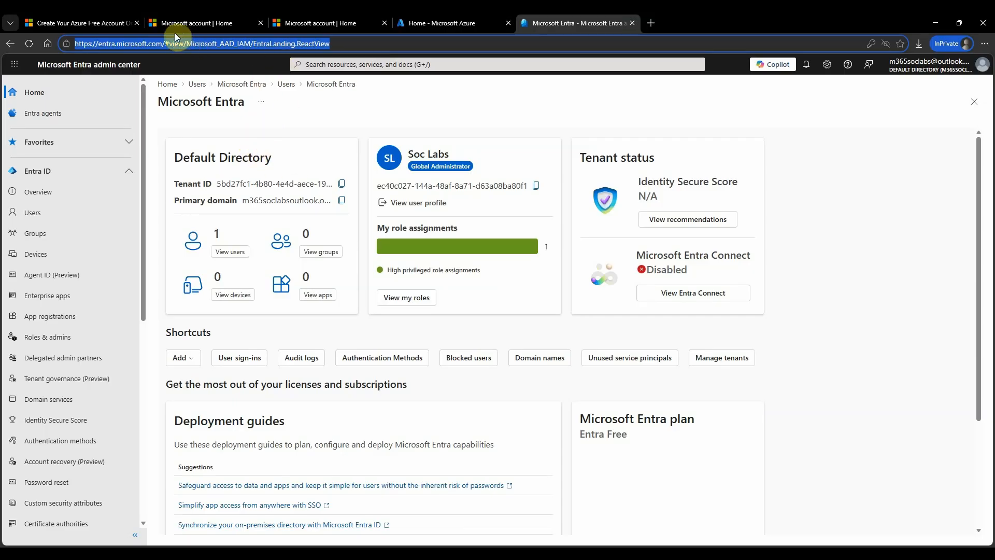
pyautogui.click(54, 213)
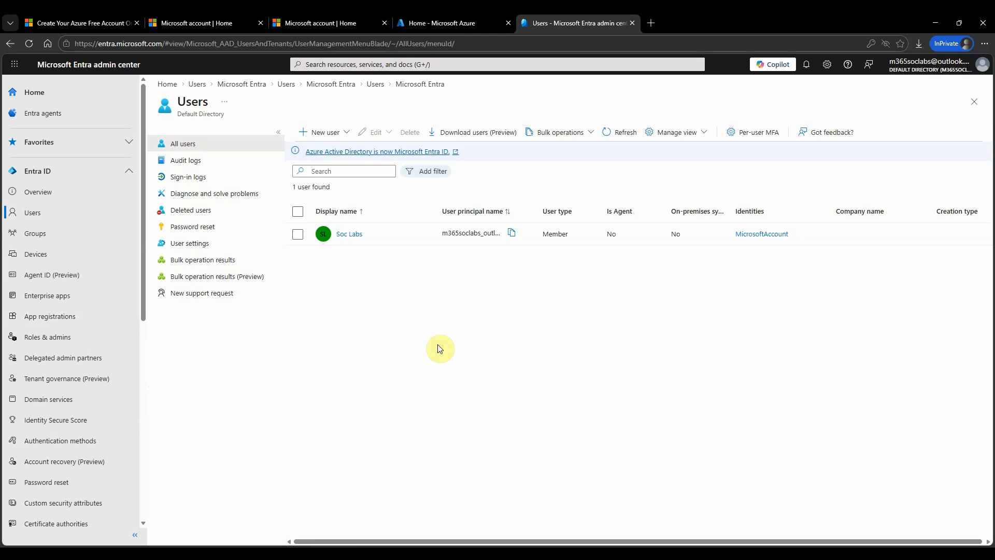
# Start a new internal user with principal name 'admin' on the only available domain
pyautogui.click(333, 136)
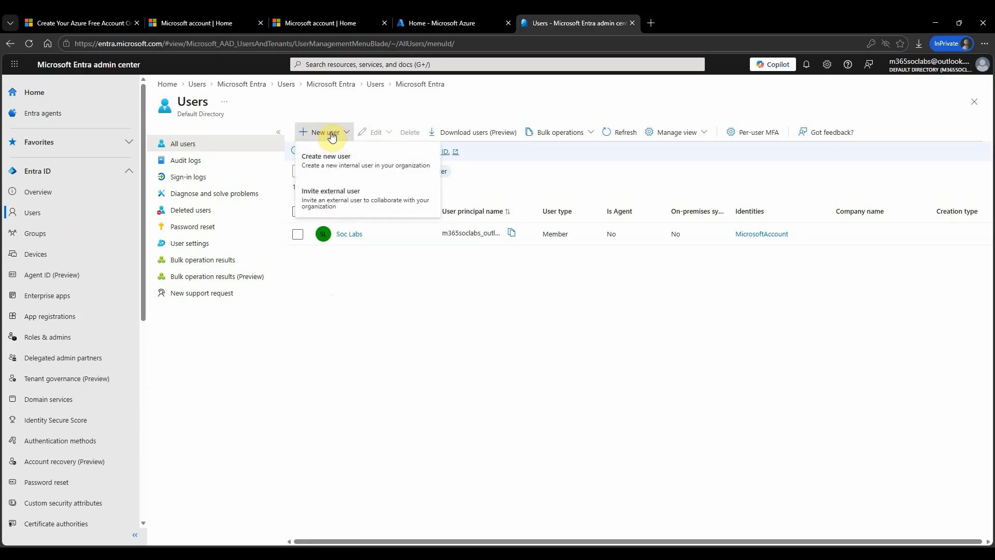
pyautogui.click(333, 161)
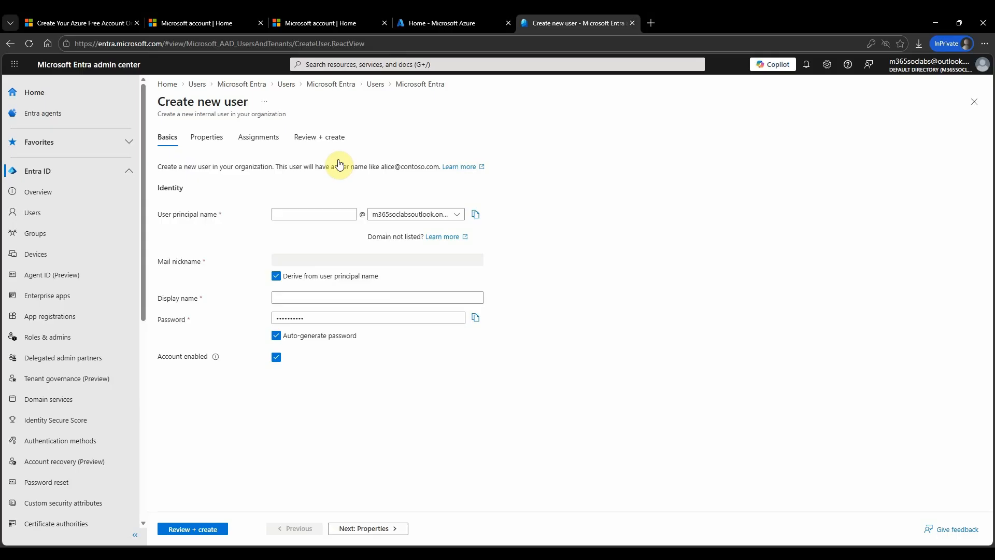
pyautogui.click(321, 214)
pyautogui.write('admin')
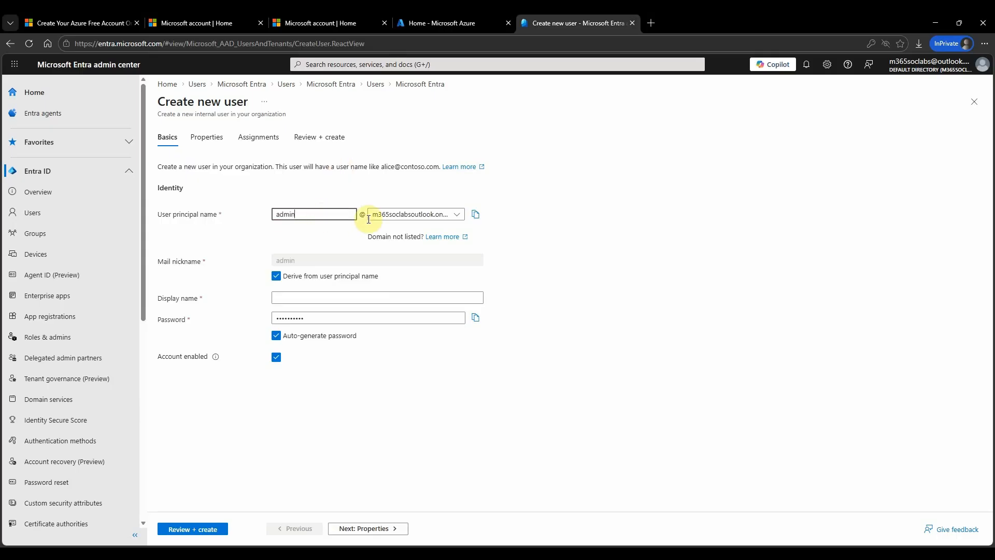
pyautogui.click(460, 212)
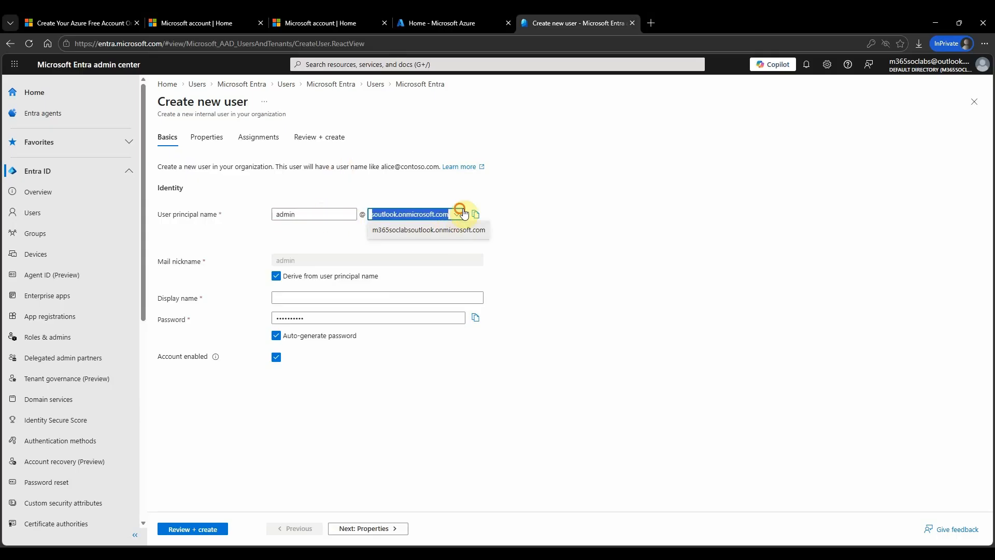
pyautogui.click(460, 212)
pyautogui.click(459, 214)
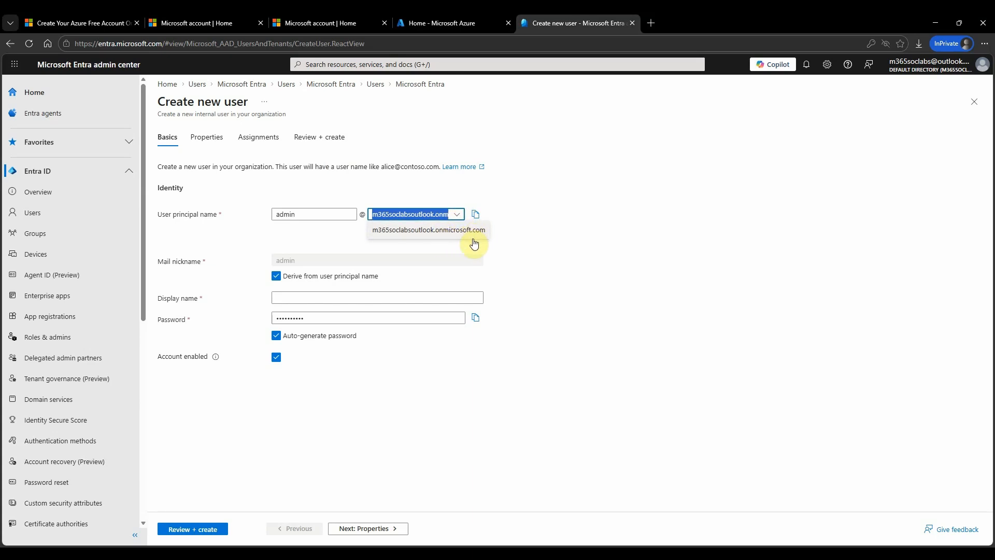
# Set display name 'Lab Admin' and enter a custom password instead of an auto-generated one
pyautogui.click(320, 297)
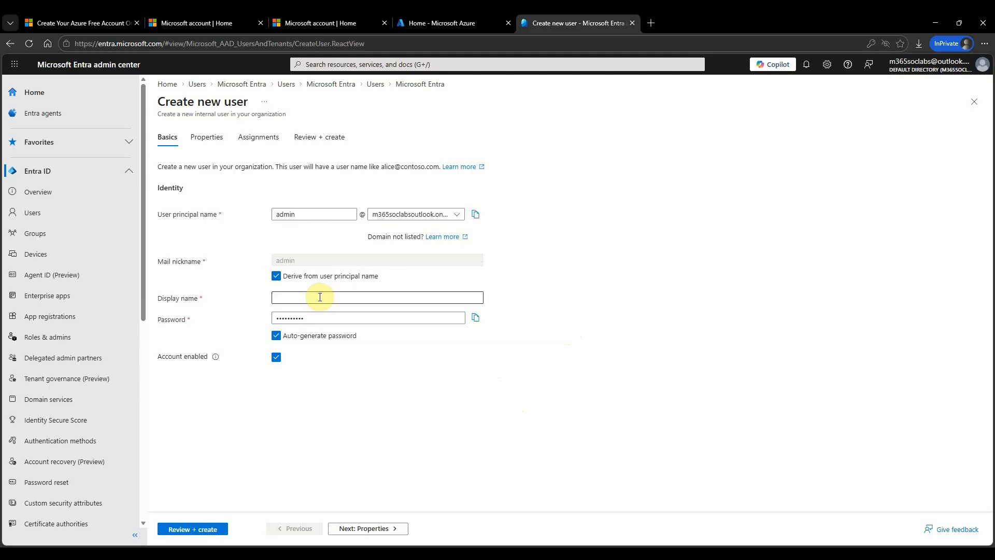
pyautogui.write('Lab Admin')
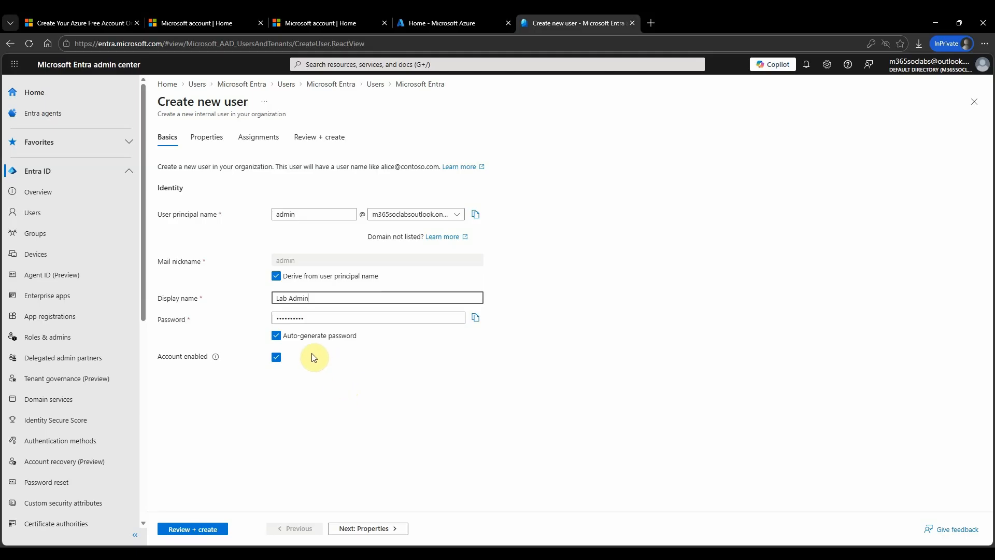
pyautogui.click(277, 336)
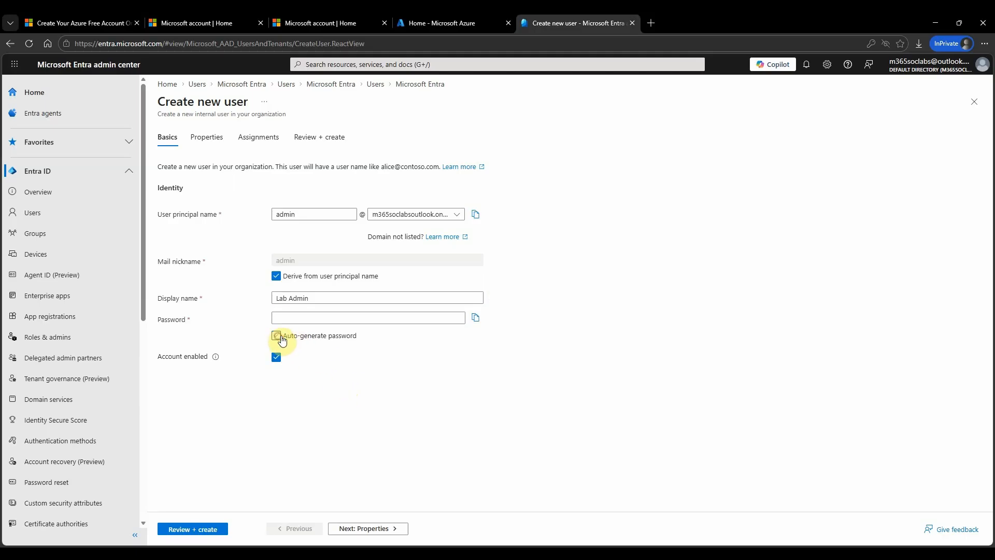
pyautogui.click(296, 320)
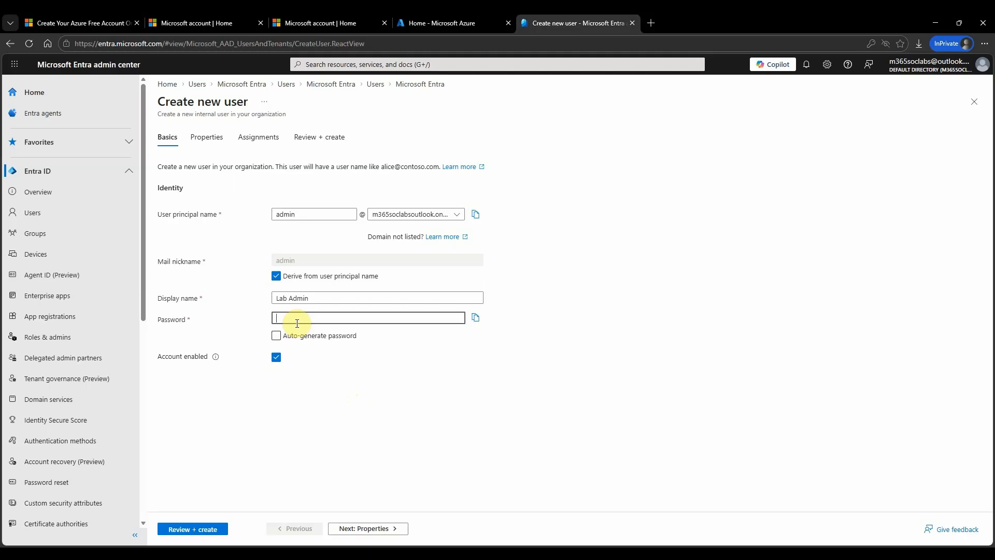
pyautogui.write('**************')
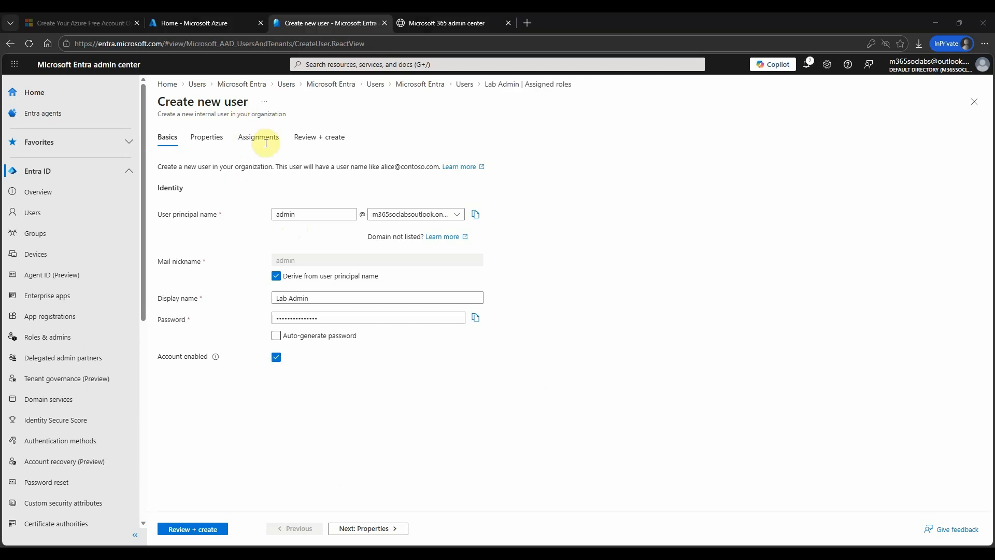
# Assign the Global Administrator role to the new user under Assignments
pyautogui.click(261, 141)
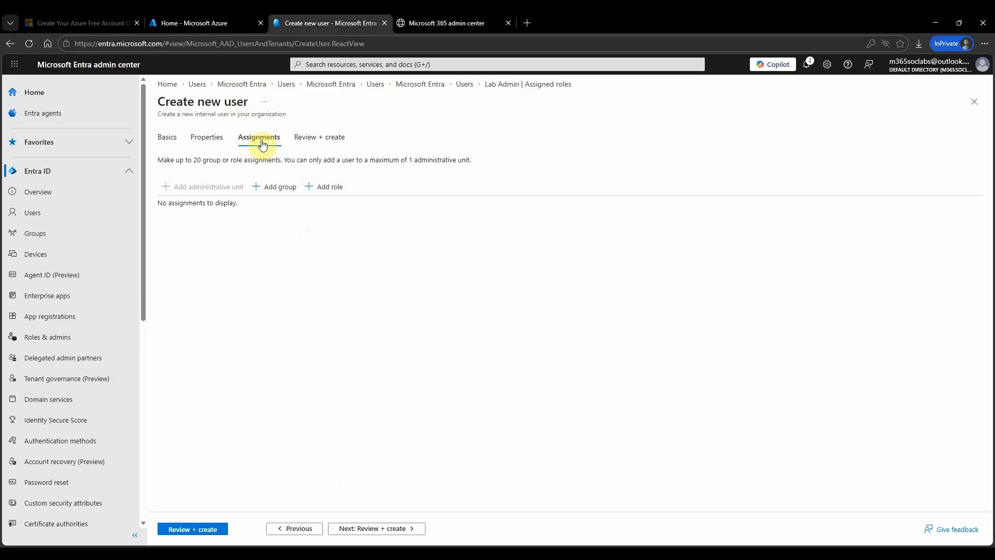
pyautogui.click(323, 190)
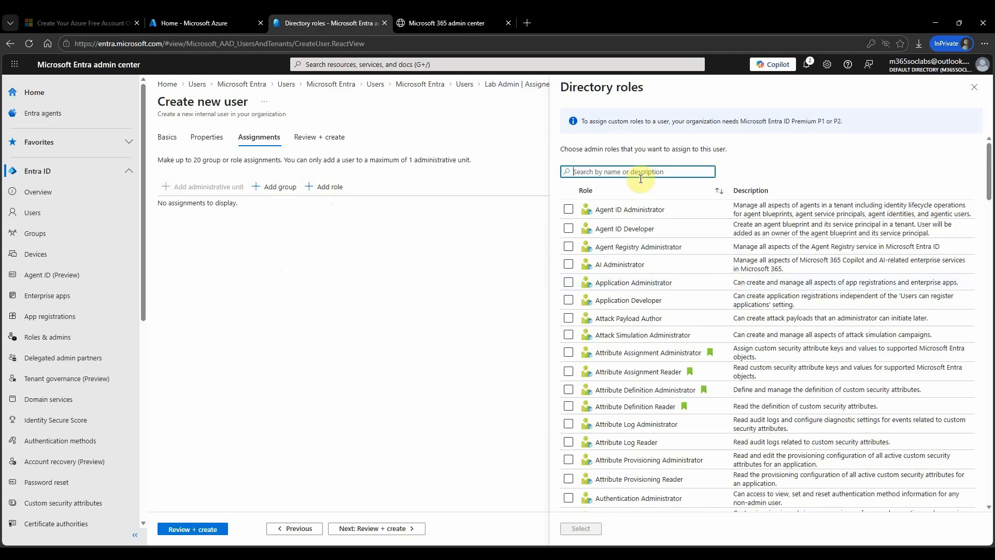
pyautogui.write('GLobal Am')
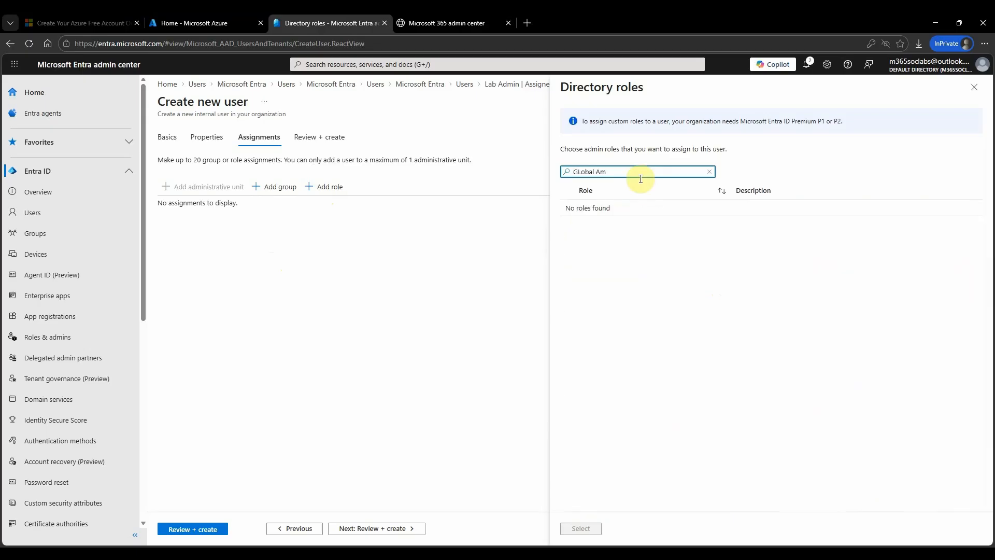
pyautogui.press('BackSpace')
pyautogui.write('dmin')
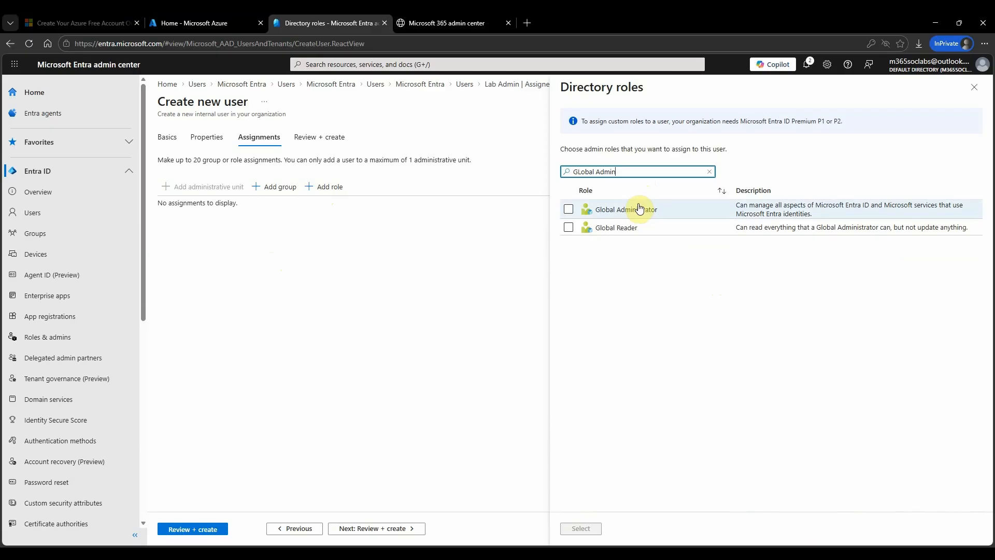
pyautogui.click(639, 208)
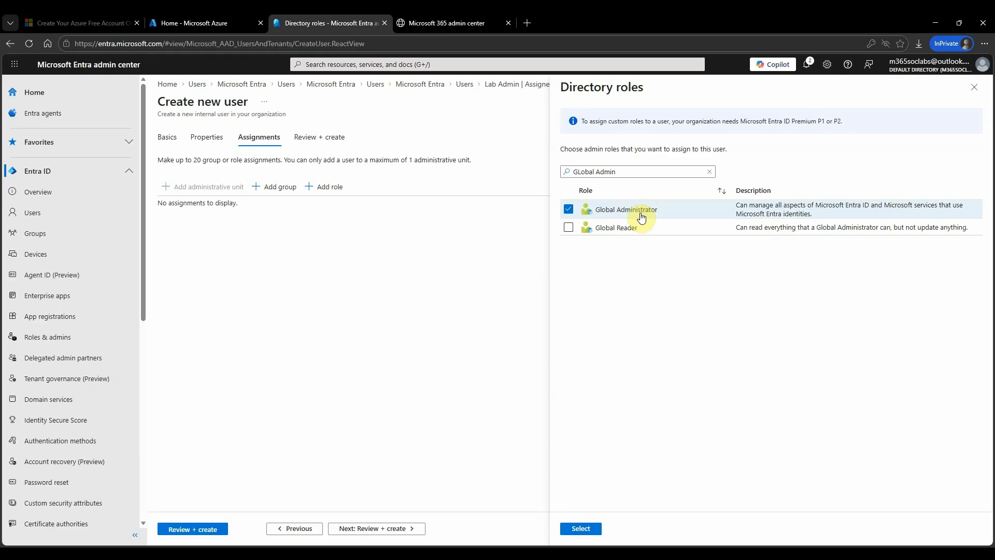
pyautogui.click(581, 529)
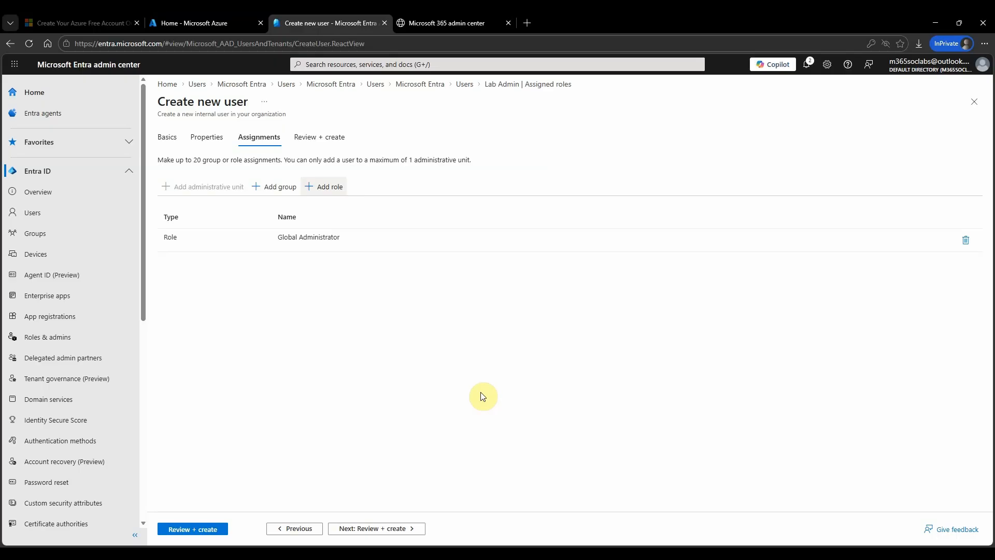
# Review and create the Lab Admin user, then refresh the Users list to show 2 users
pyautogui.click(212, 529)
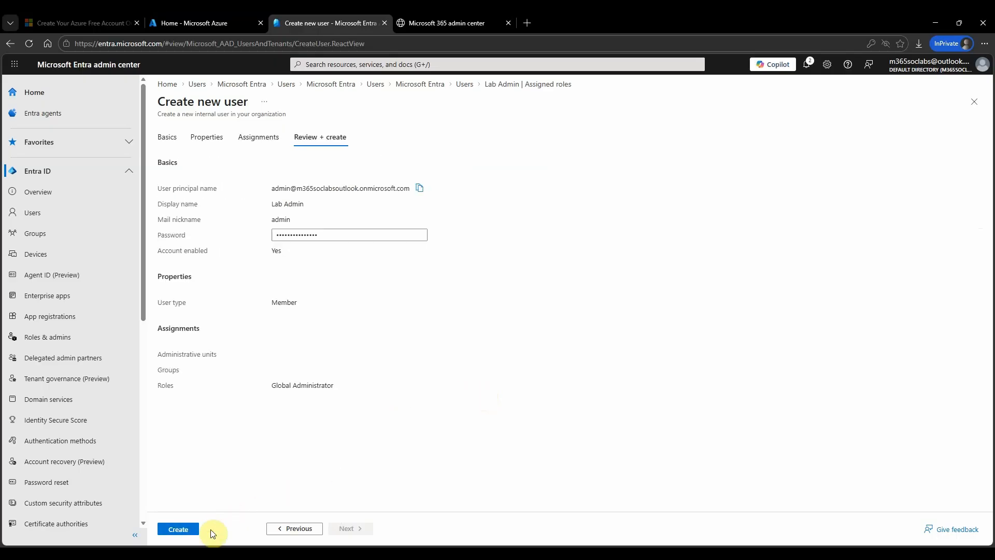
pyautogui.click(187, 528)
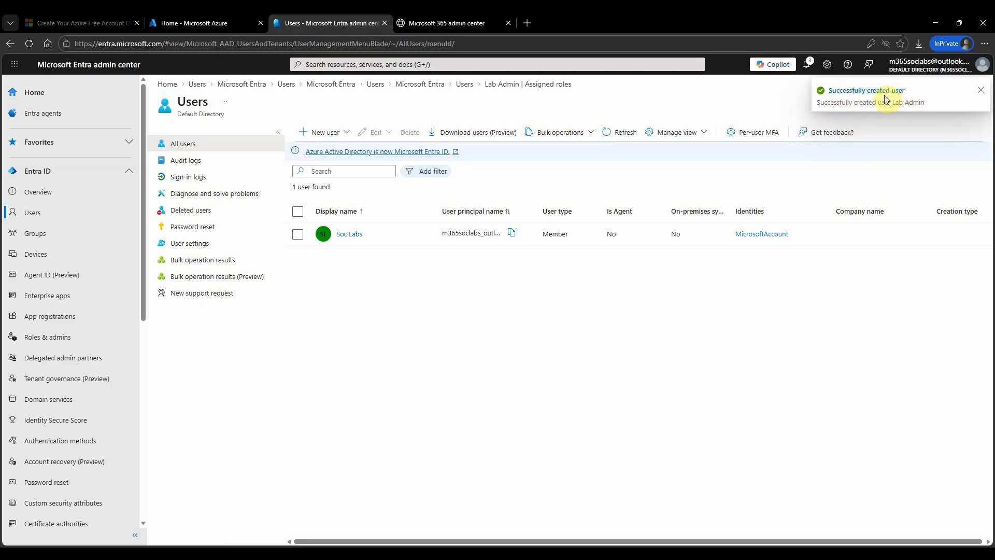
pyautogui.click(625, 133)
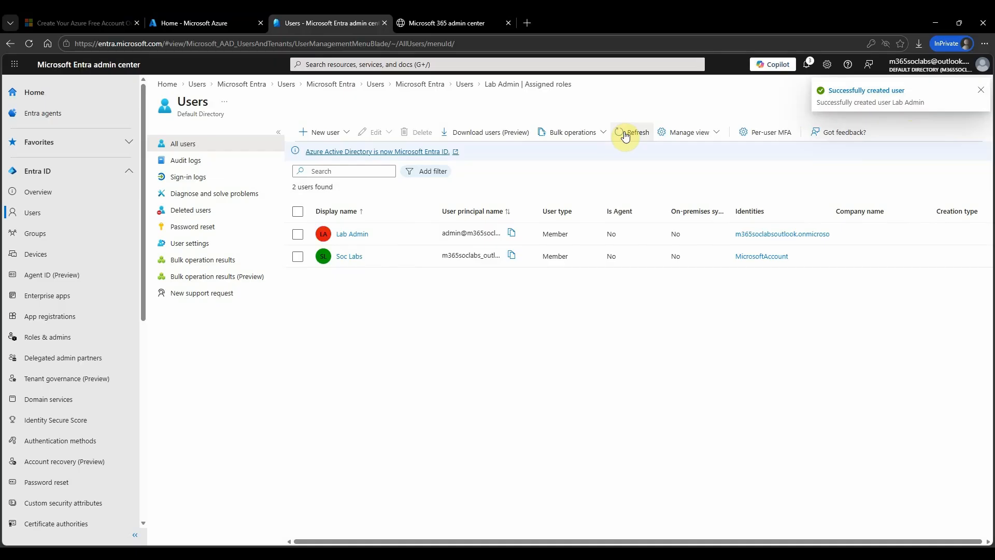